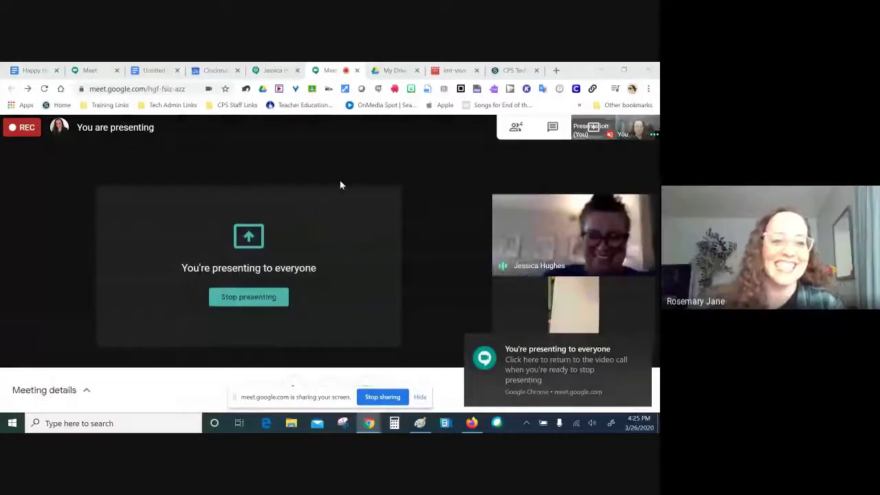
Step: Close the extra meeting tab and drag a new blank tab into the second position
left_click(117, 70)
left_click(496, 70)
left_click_drag(505, 70, 81, 70)
Step: From the blank tab, launch Google Meet from the Google apps grid
left_click(34, 70)
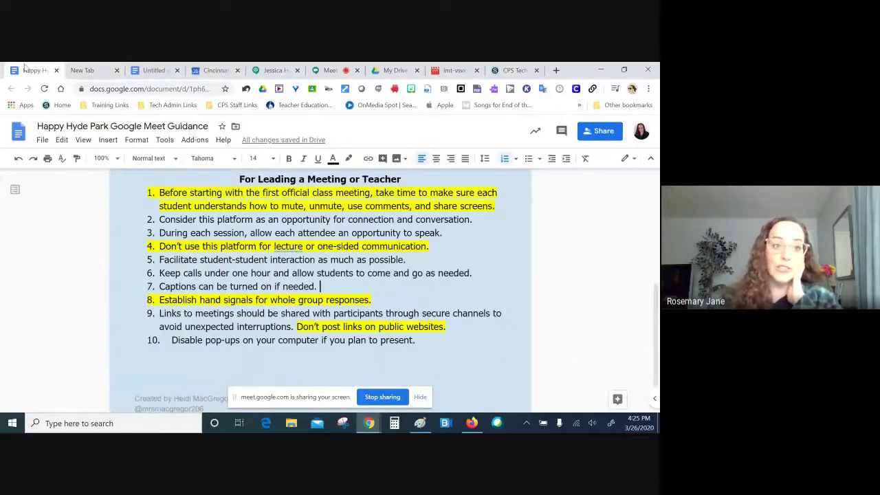
left_click(82, 70)
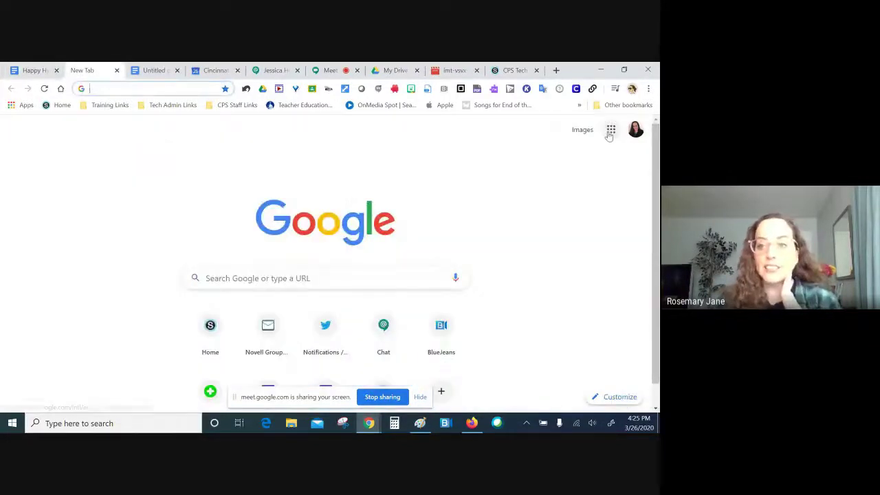
left_click(609, 134)
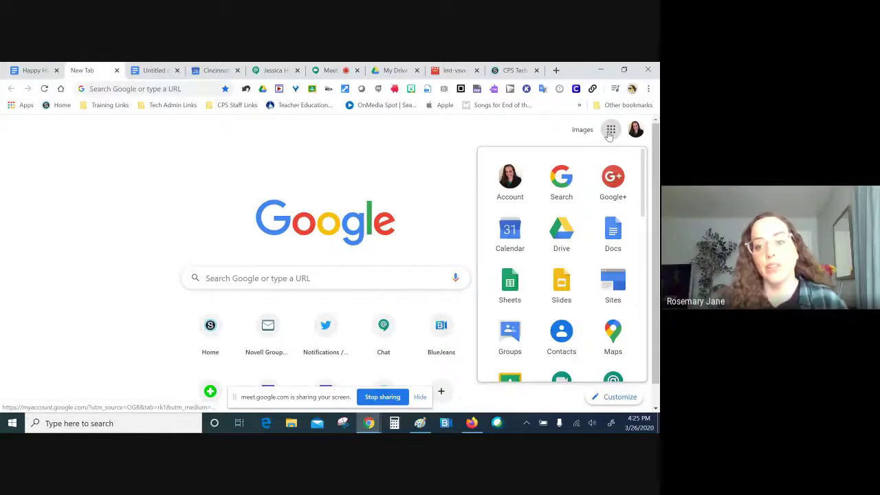
scroll(581, 300, "down", 2)
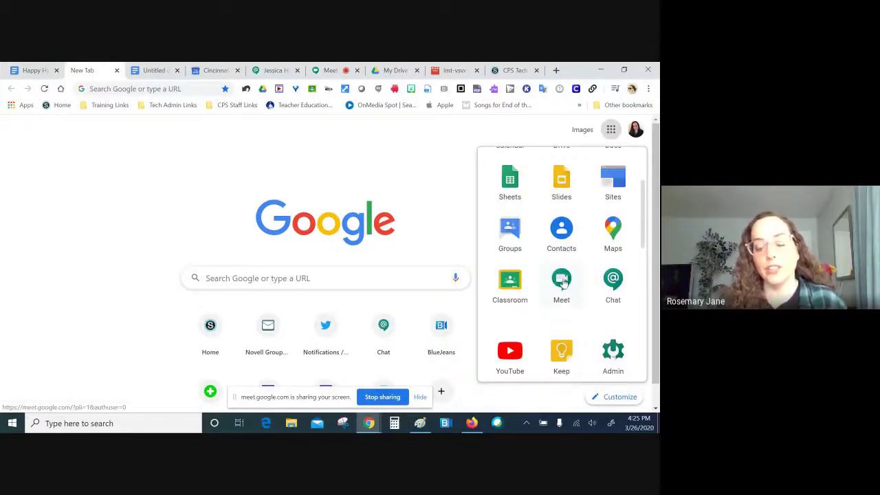
left_click(564, 282)
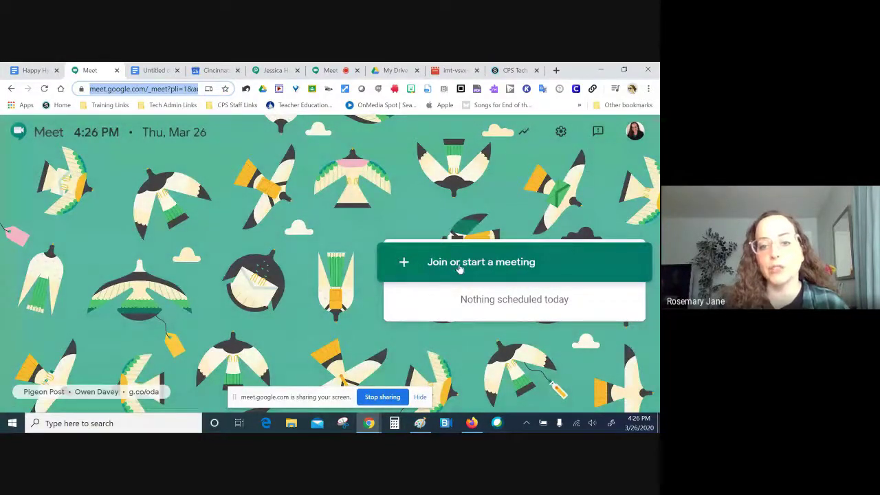
Step: Start and join a meeting nicknamed 'Ro', copy its joining info, and switch to the Untitled document
left_click(459, 268)
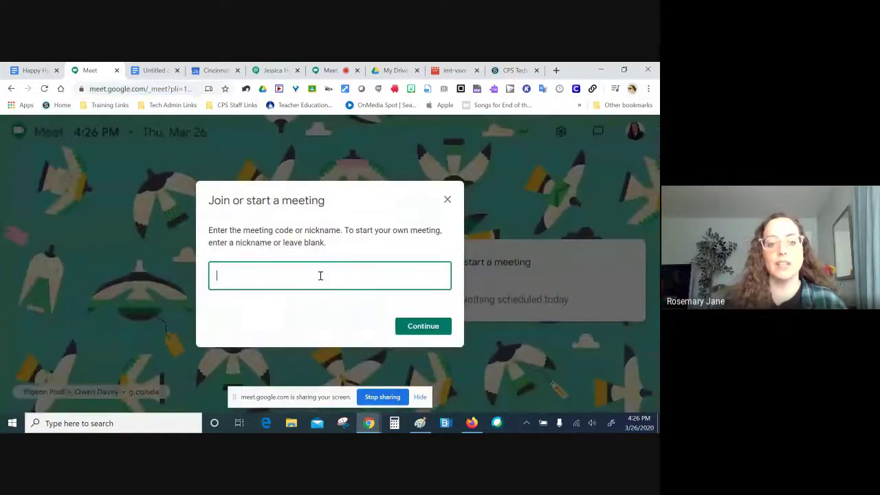
type("RosemaryJane")
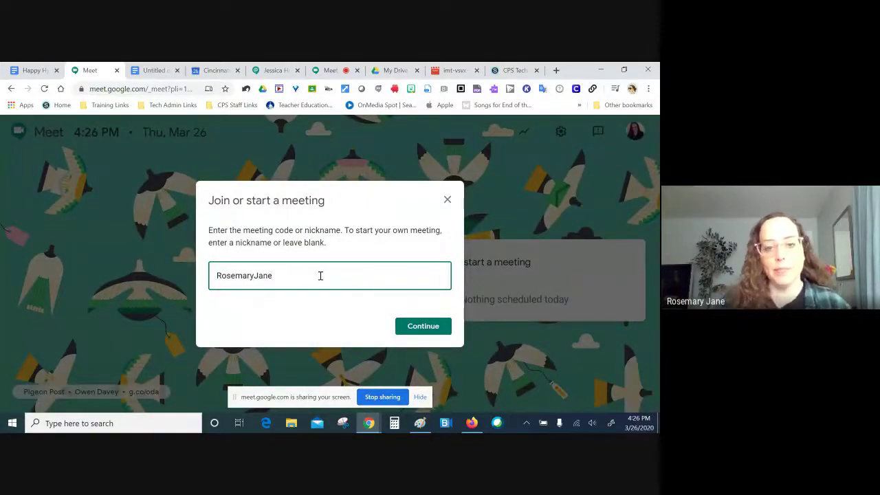
left_click(419, 327)
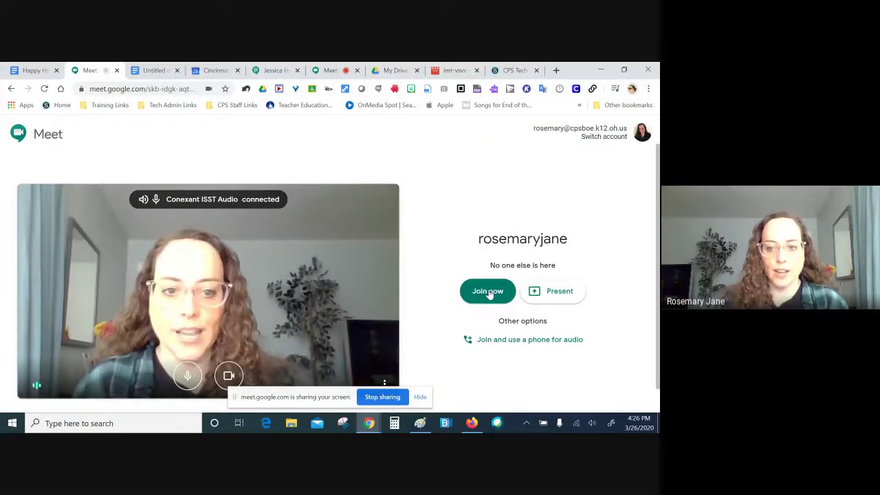
left_click(488, 291)
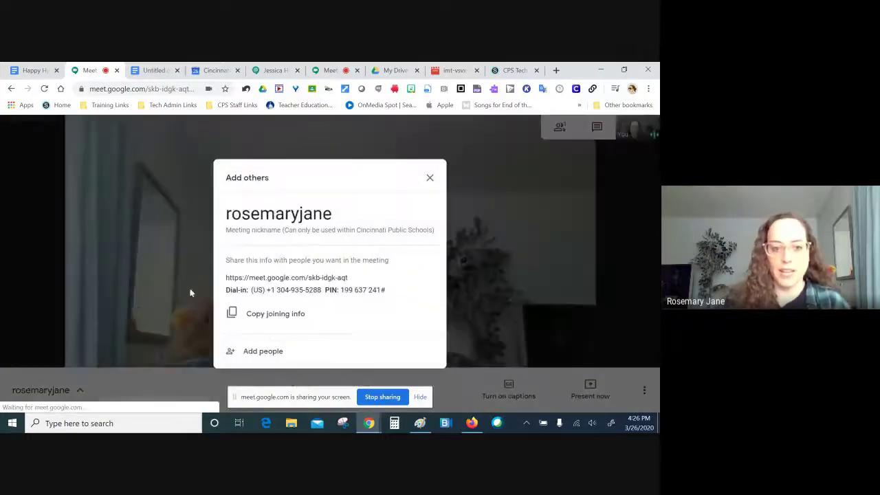
left_click(300, 313)
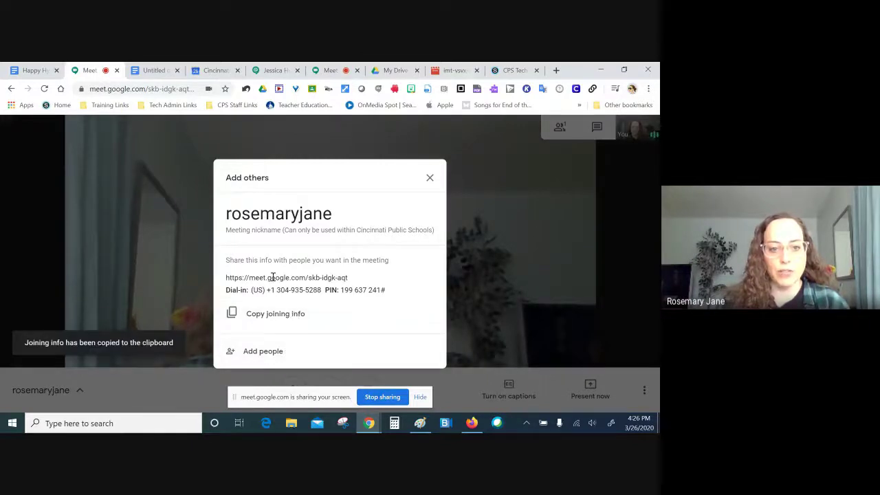
left_click(154, 70)
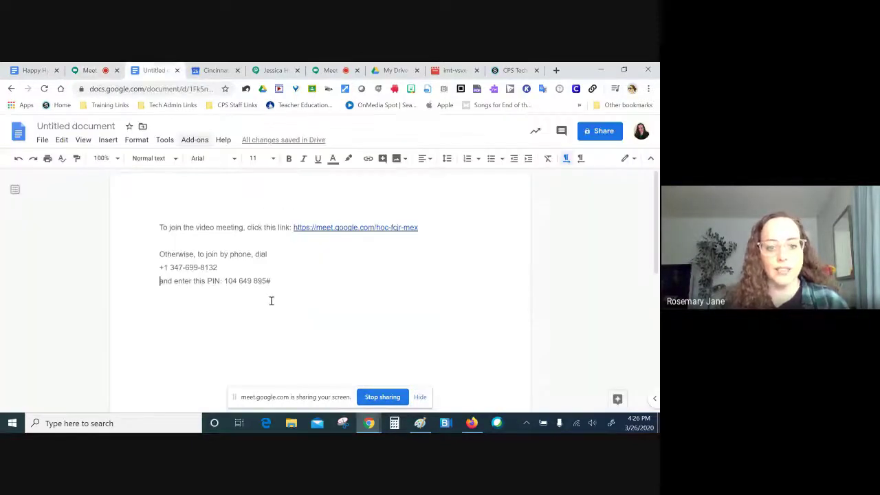
Step: Paste the copied joining info on a new line below the existing text
left_click(206, 320)
key("Return")
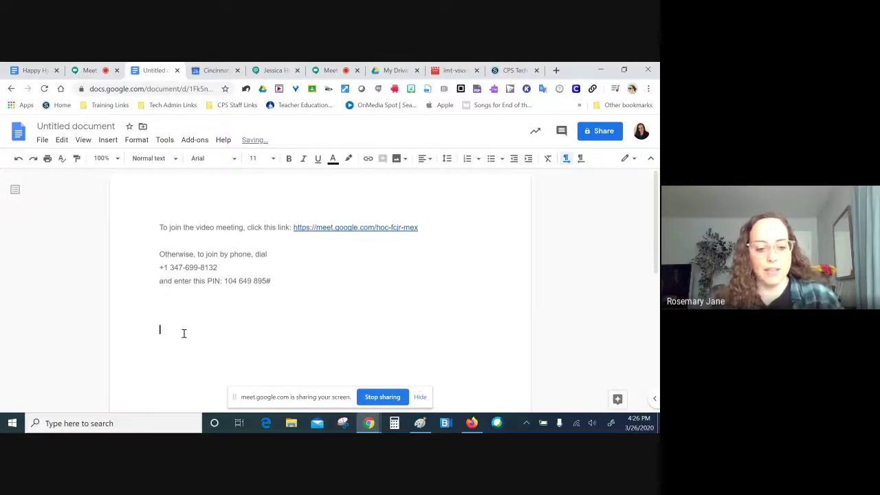
key("ctrl+v")
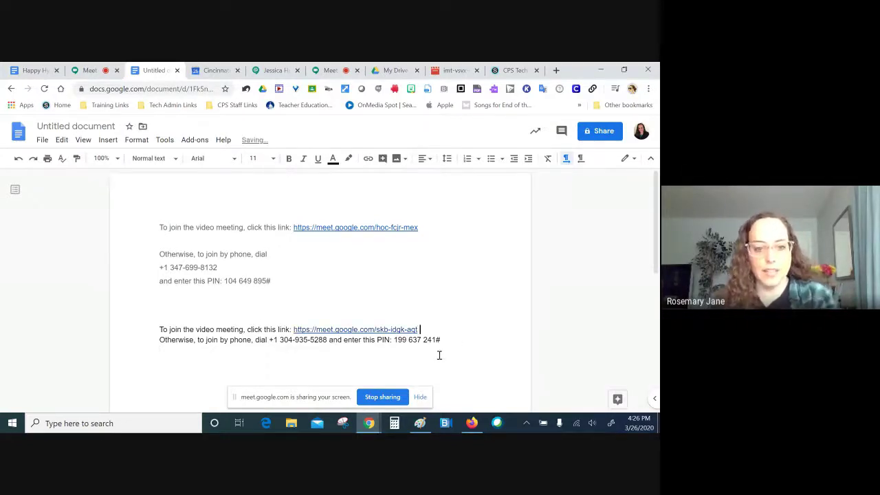
Step: Put the dial-in number and PIN on their own lines, then recopy the joining info in Meet
key("Return")
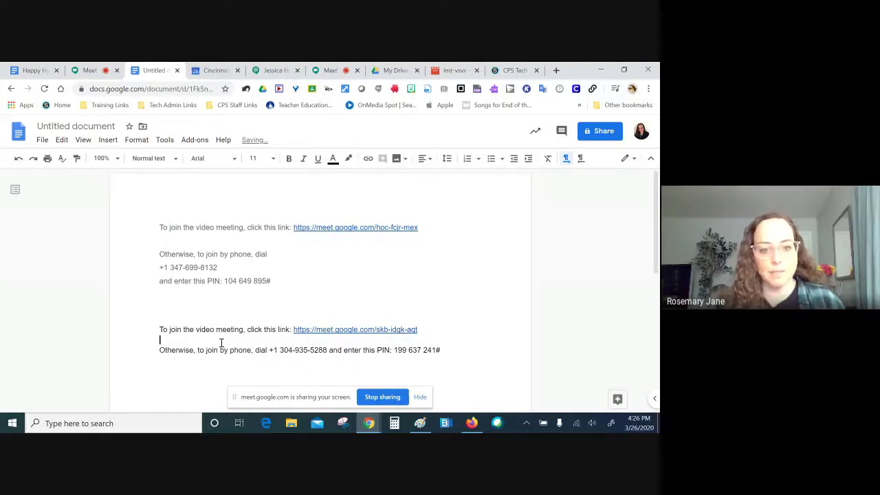
key("Return")
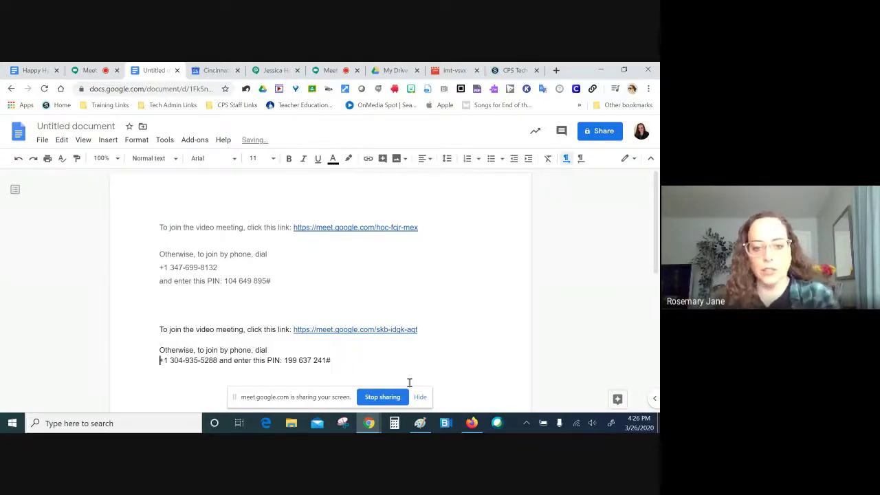
left_click(220, 361)
key("Return")
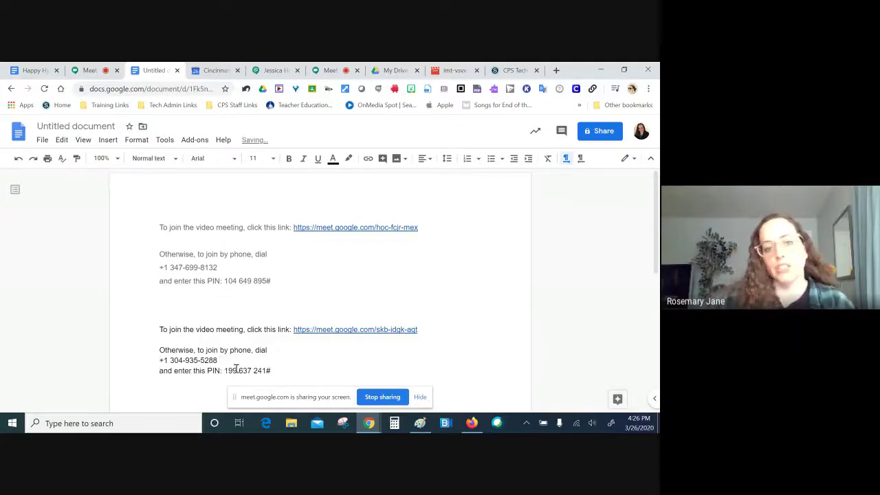
left_click(84, 71)
left_click(272, 320)
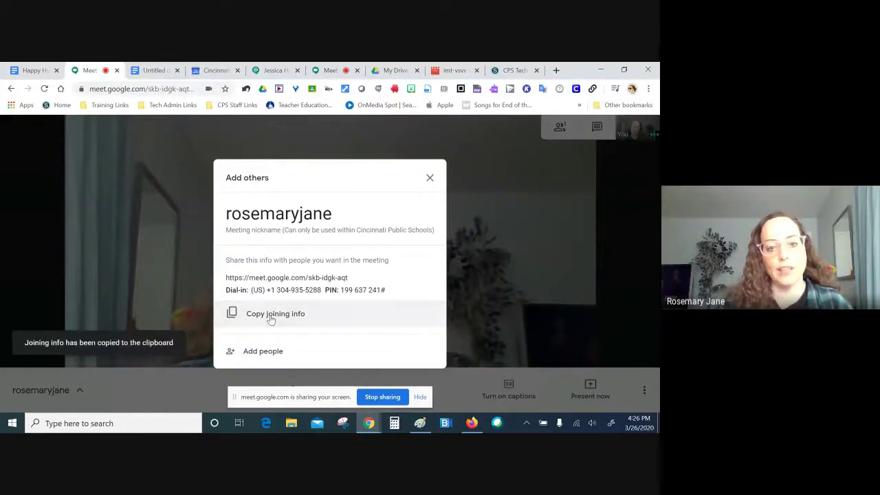
Step: Invite a colleague by name through Add people, then return to the Untitled document
left_click(258, 352)
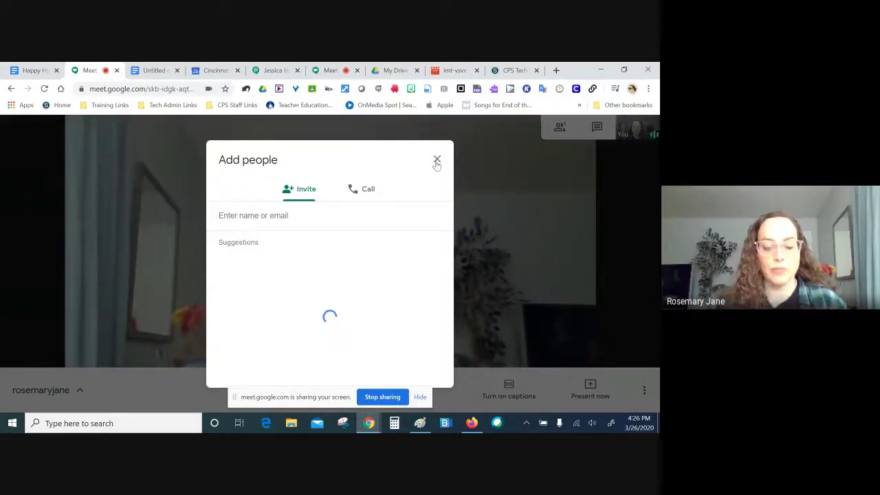
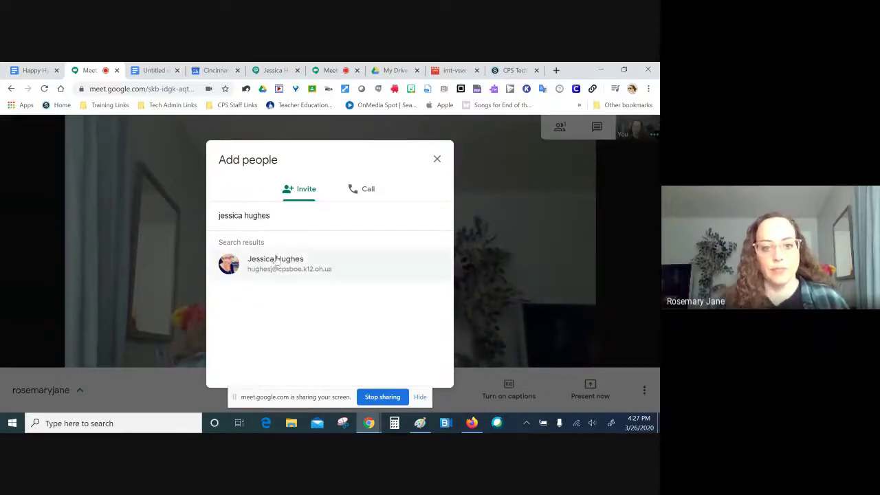
left_click(288, 271)
left_click(403, 373)
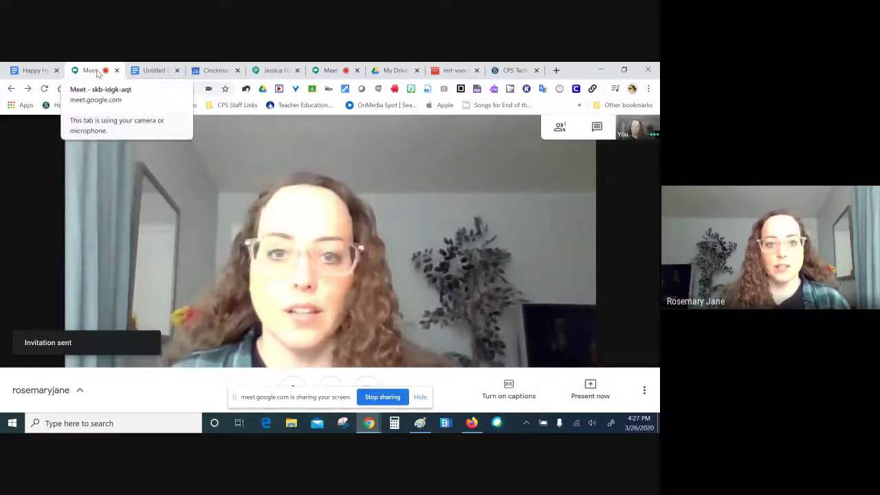
left_click(153, 71)
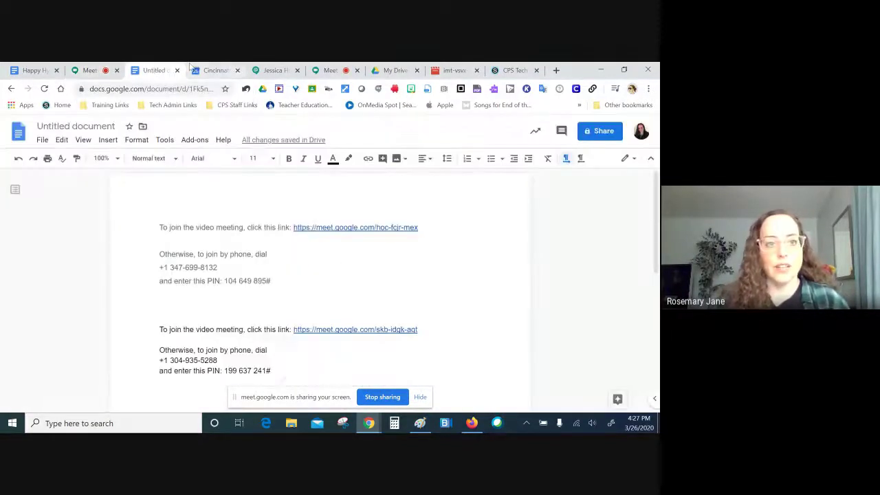
Step: View the Happy Hyde Park guidance document, then jump to the presenting meeting with Ctrl+6
left_click(42, 71)
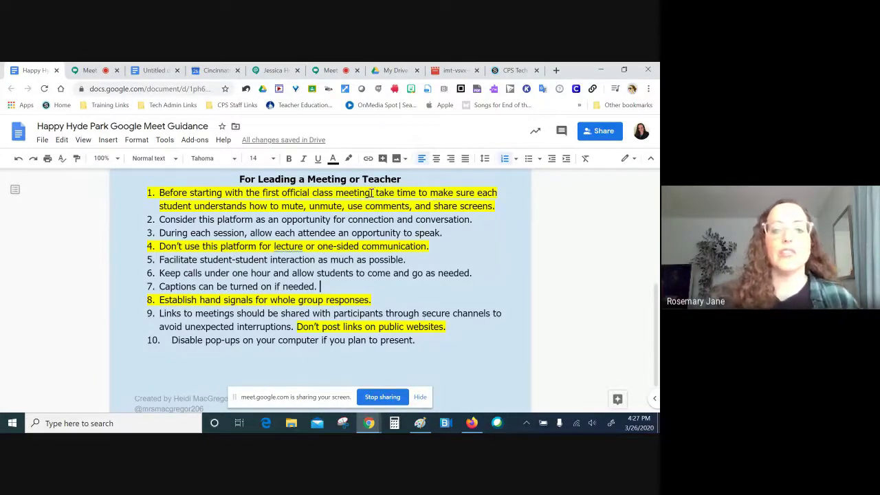
left_click(79, 73)
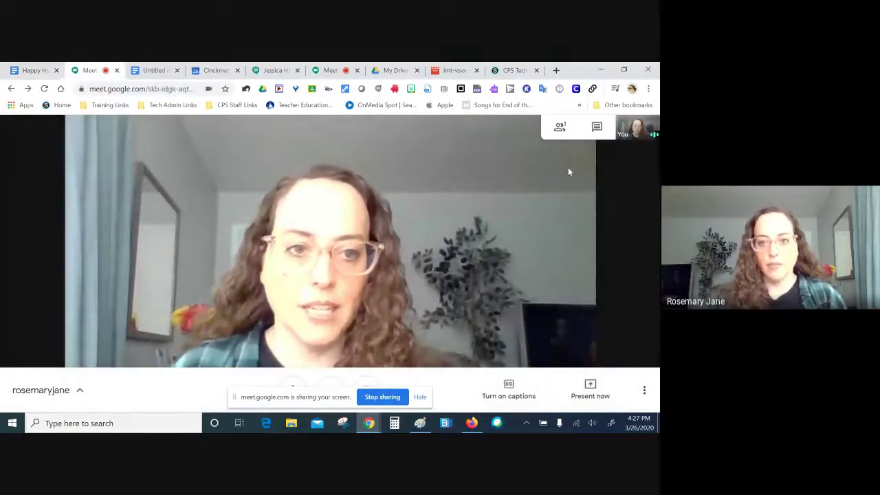
key("ctrl+6")
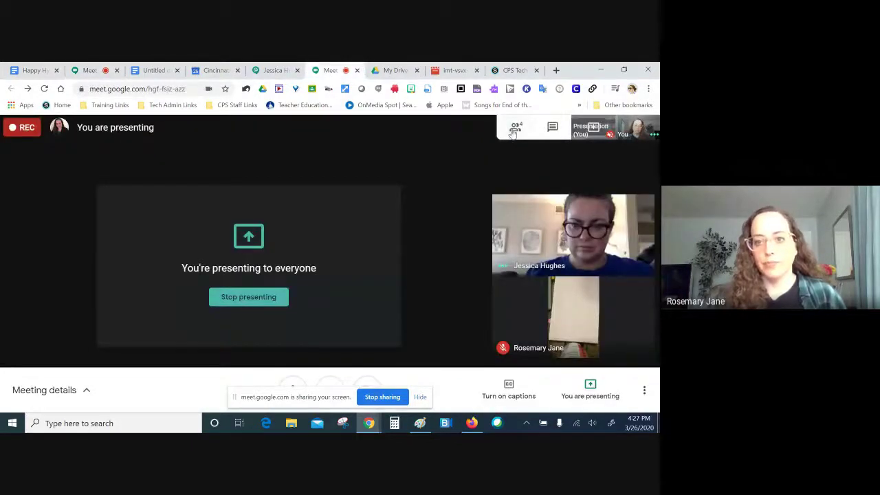
Step: Open the participant list, reveal a participant's options, and move the screen-sharing notice aside
left_click(513, 131)
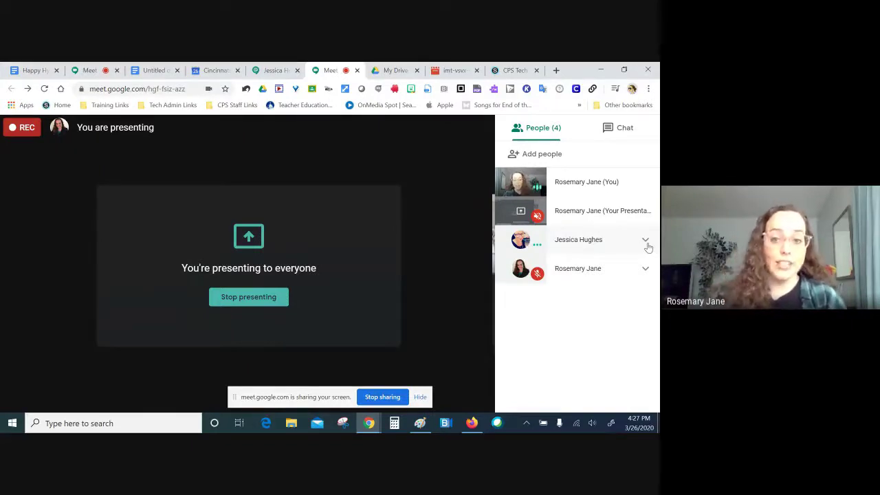
left_click(646, 240)
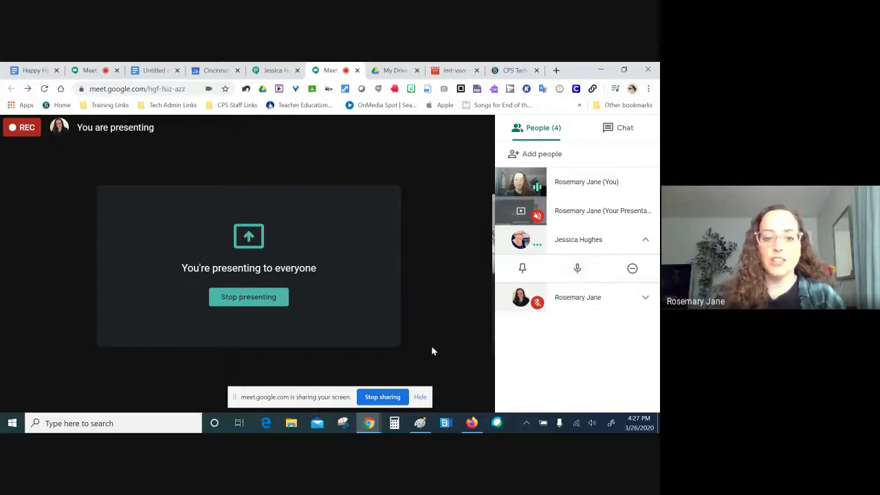
left_click_drag(252, 399, 490, 399)
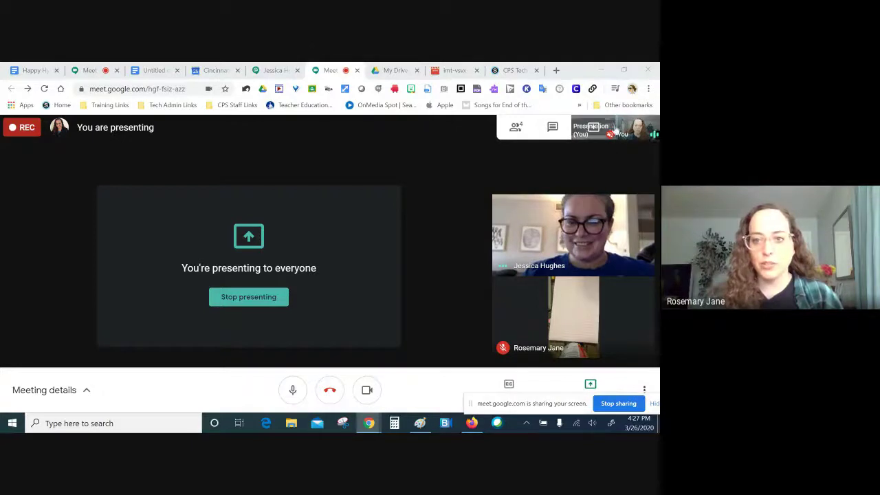
Step: Close the participant list, mute and unmute your microphone, then reopen the list
left_click(516, 127)
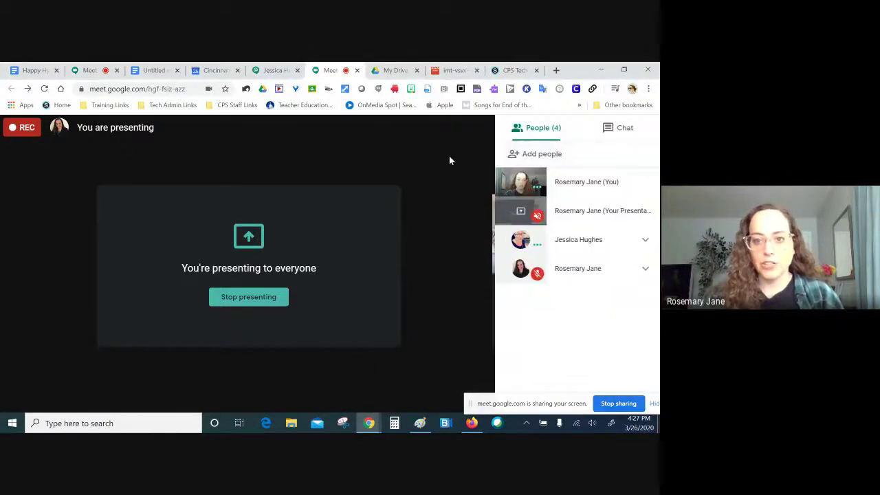
left_click(449, 155)
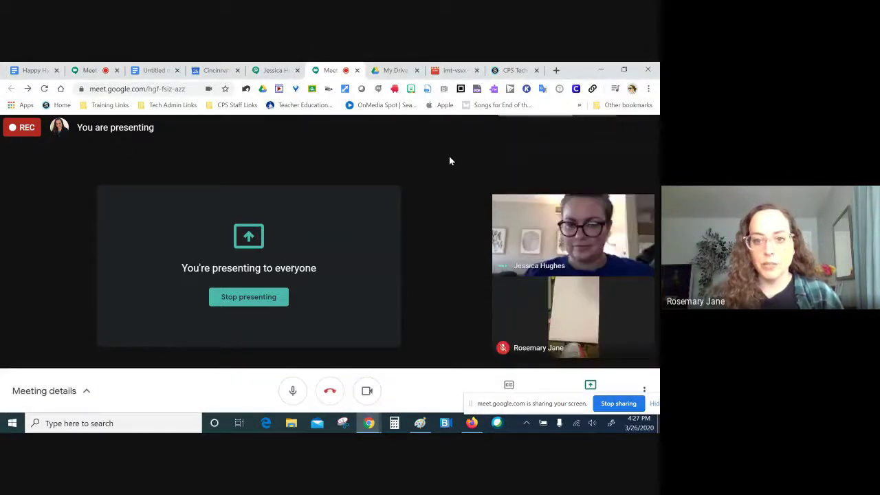
left_click(292, 392)
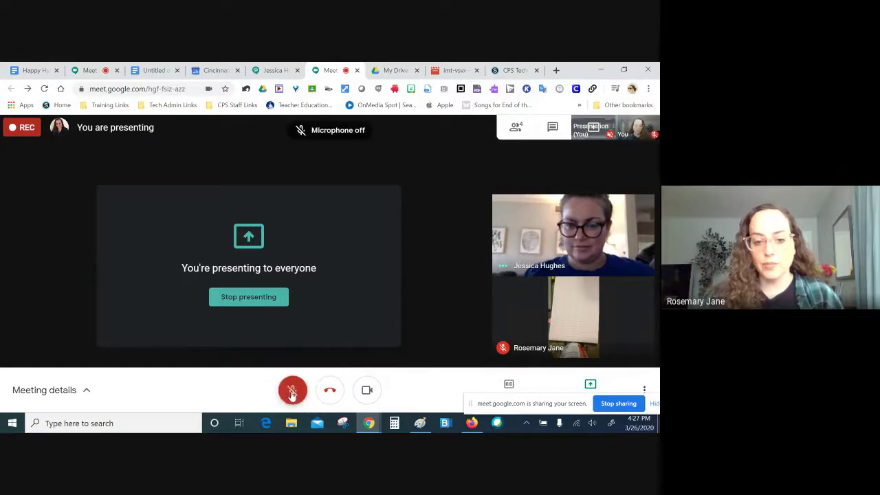
left_click(292, 392)
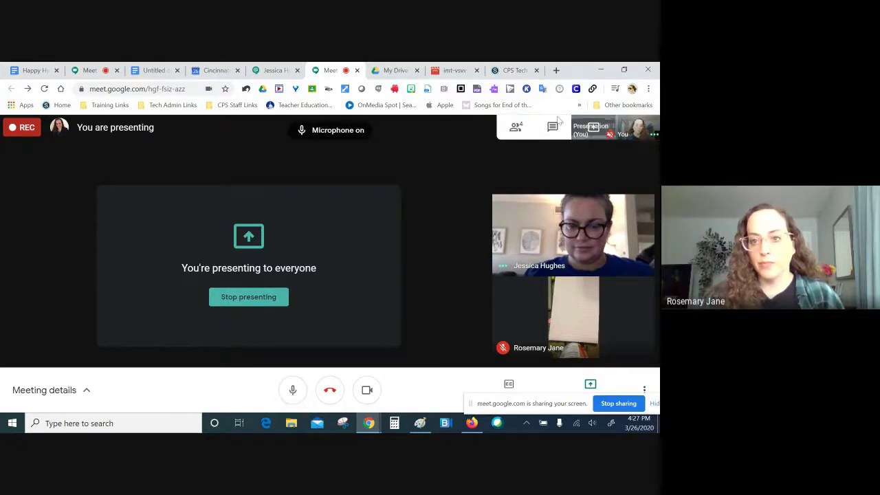
left_click(522, 129)
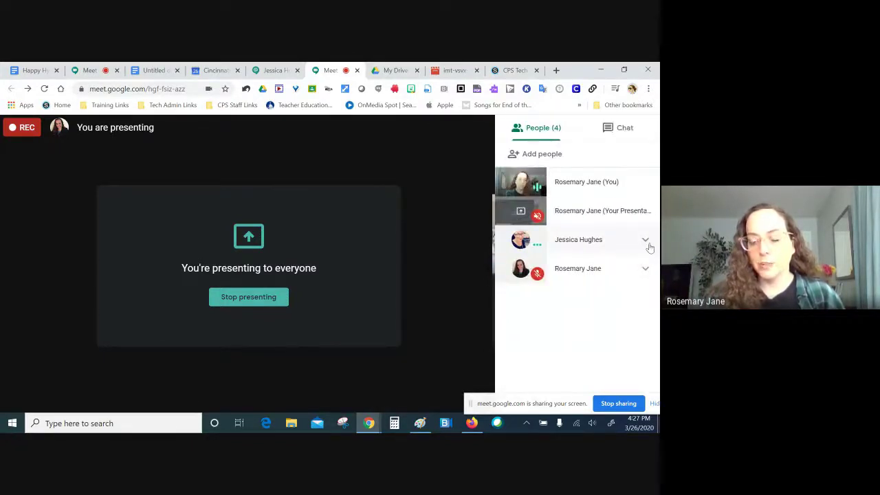
Step: Mute the other participant for everyone and close the participant list
left_click(648, 243)
left_click(577, 270)
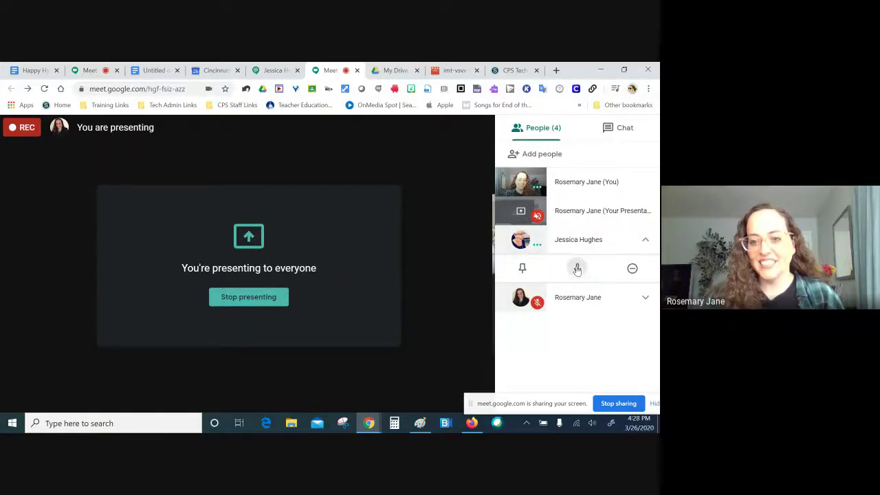
left_click(390, 284)
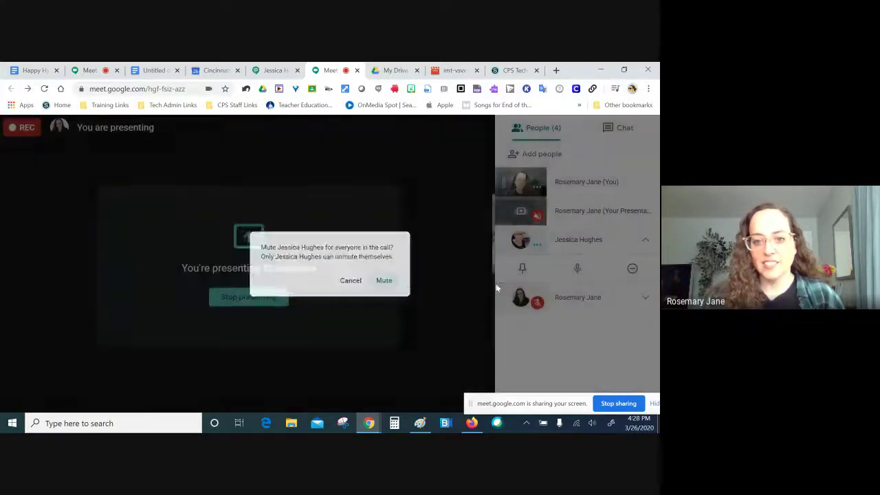
left_click(468, 168)
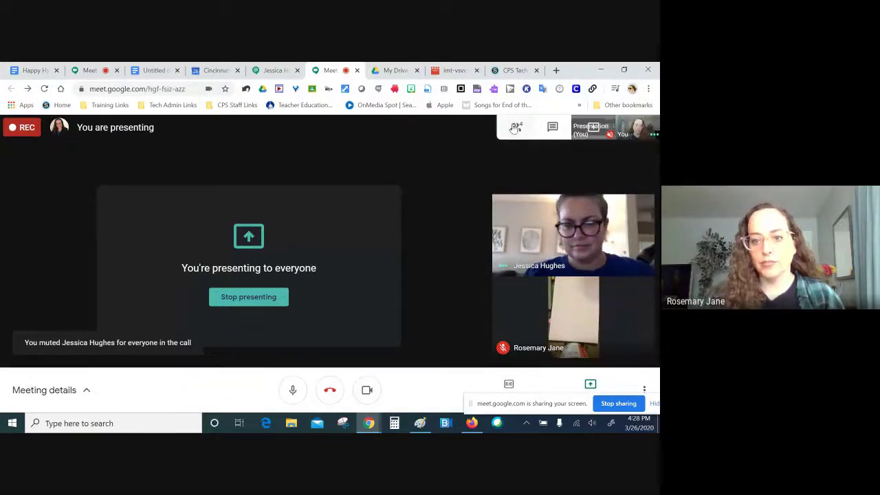
Step: Mute that participant for everyone again, close the list, and turn the camera off and on
mouse_move(522, 264)
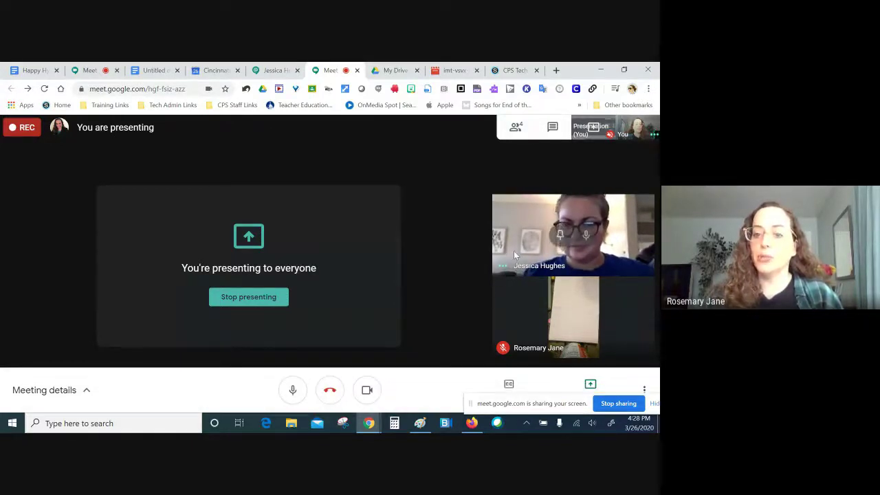
left_click(516, 127)
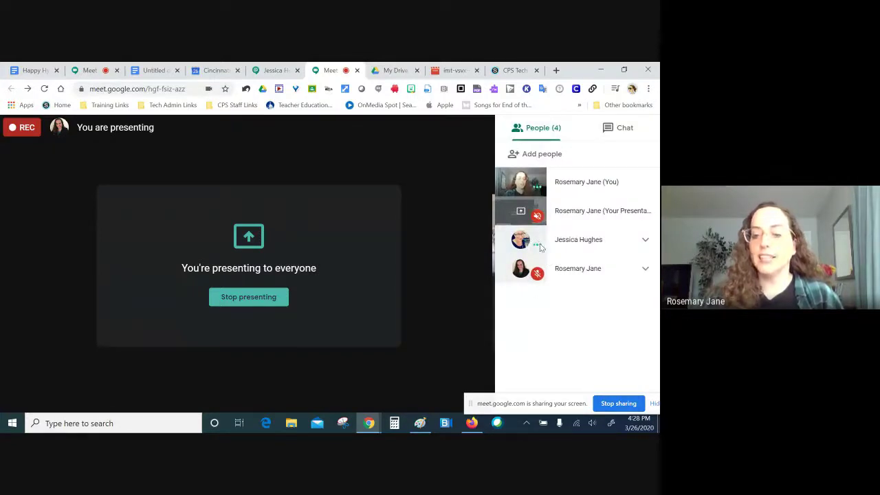
left_click(647, 240)
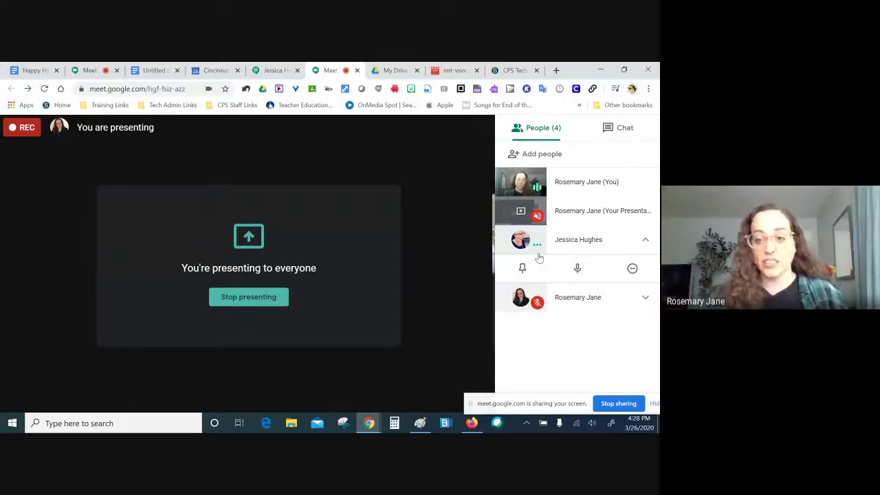
left_click(578, 269)
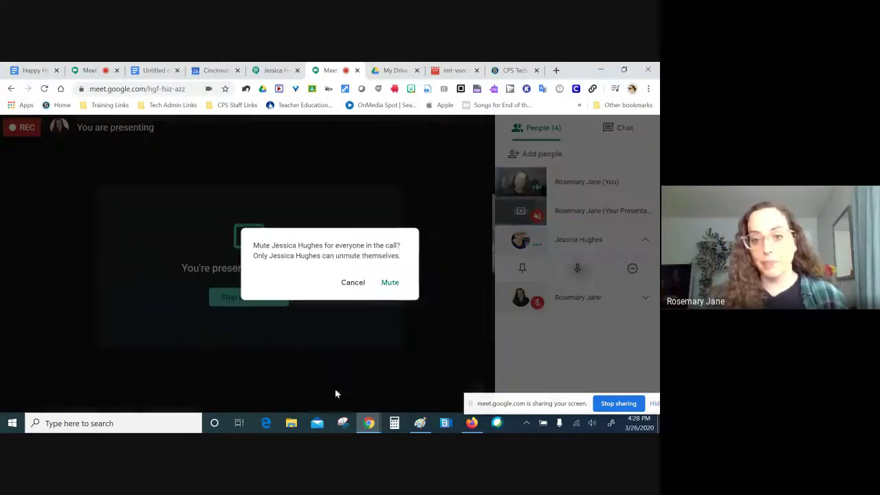
left_click(385, 280)
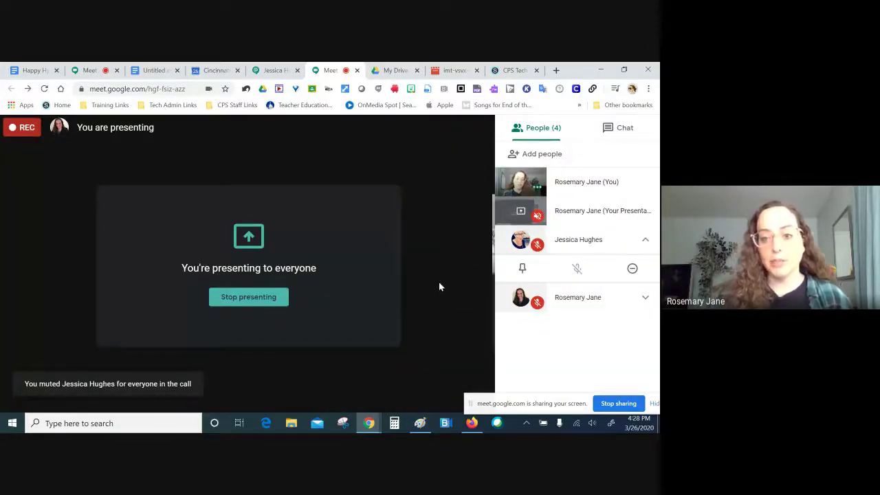
left_click(440, 287)
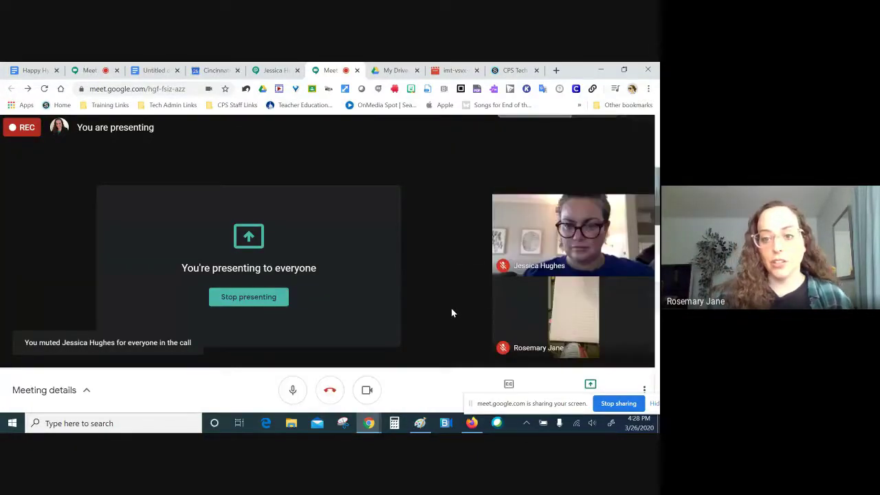
left_click(367, 390)
left_click(367, 389)
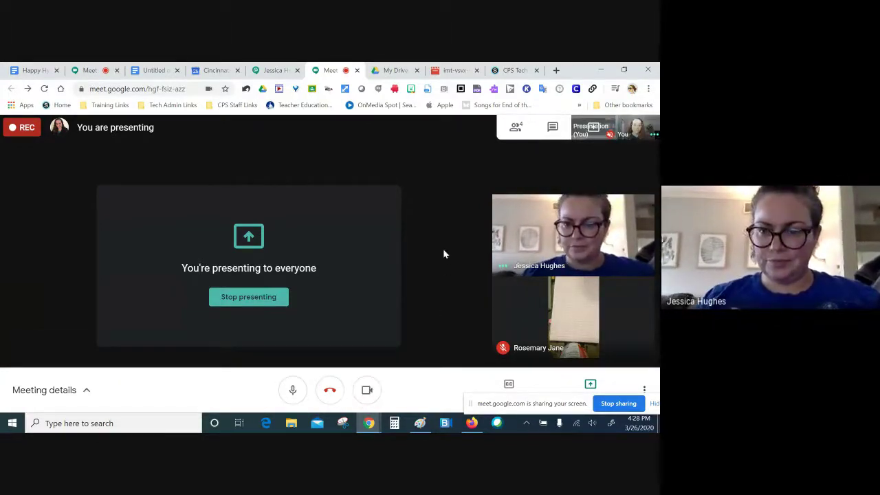
Step: In the second meeting, leave the camera off and open the people panel showing only you
left_click(15, 73)
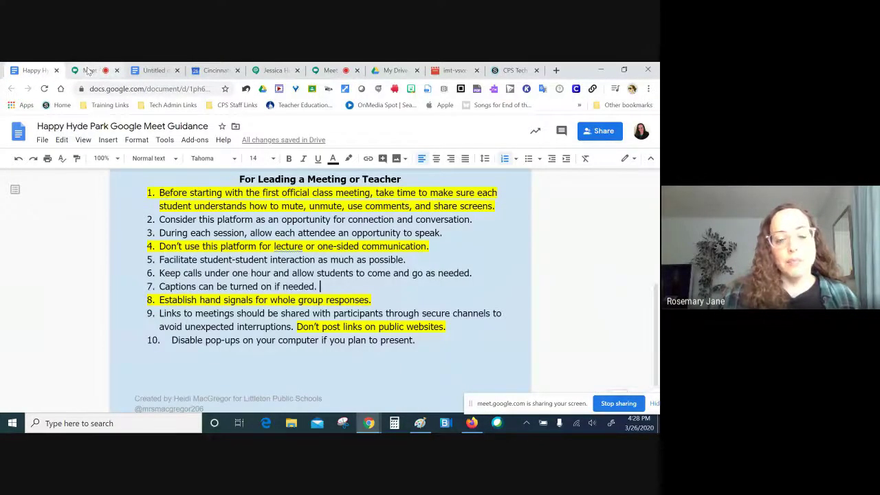
left_click(88, 71)
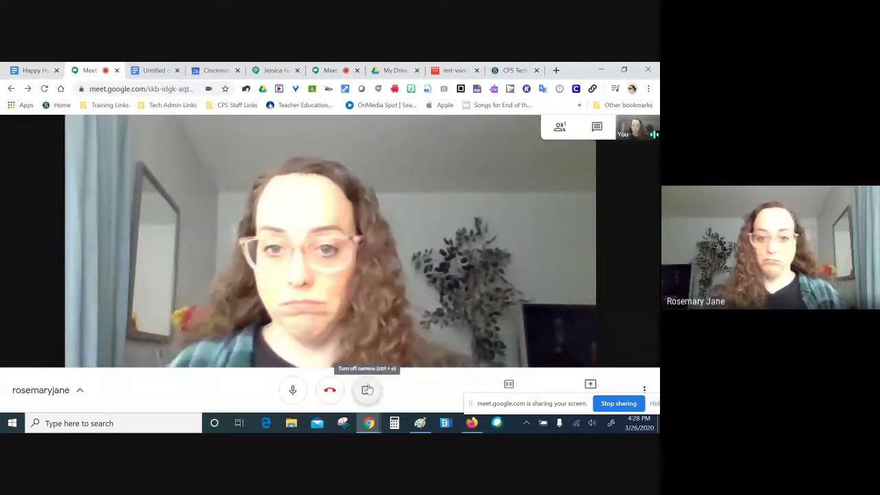
left_click(367, 390)
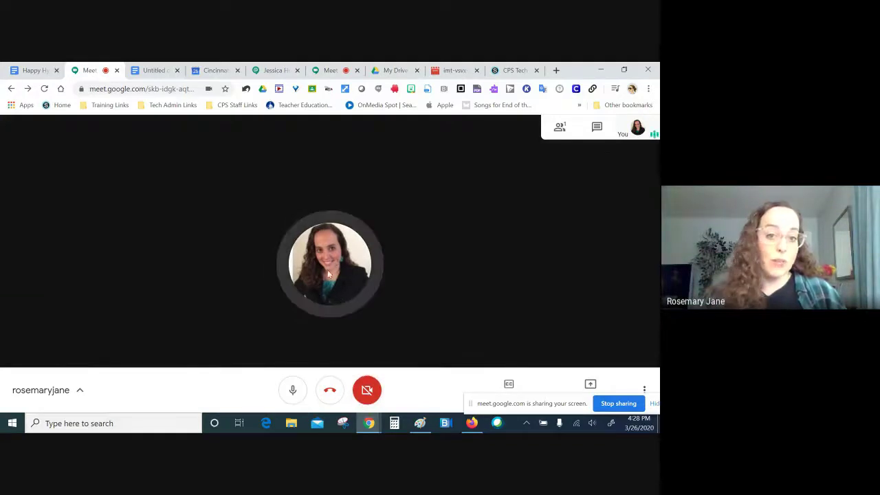
left_click(367, 391)
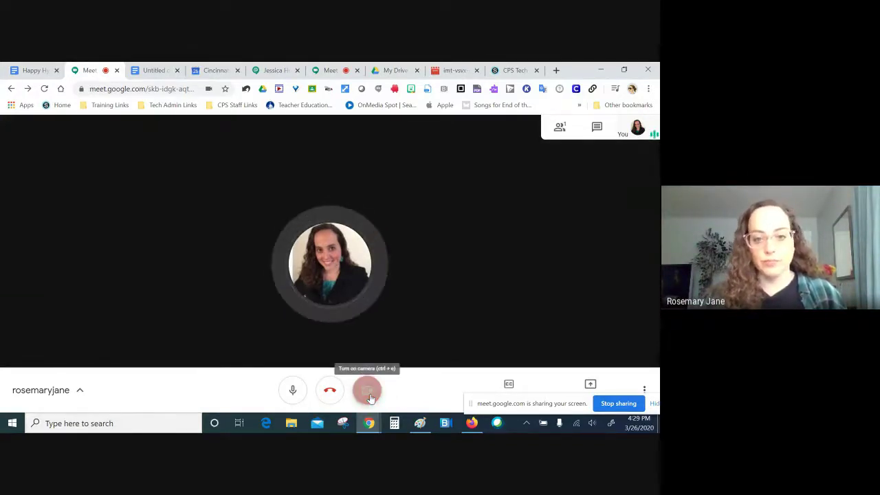
left_click(369, 396)
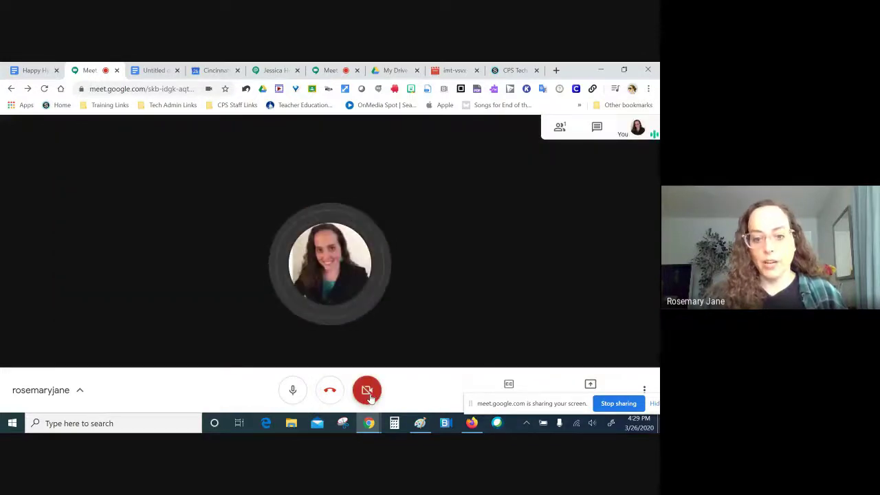
left_click(369, 396)
left_click(369, 397)
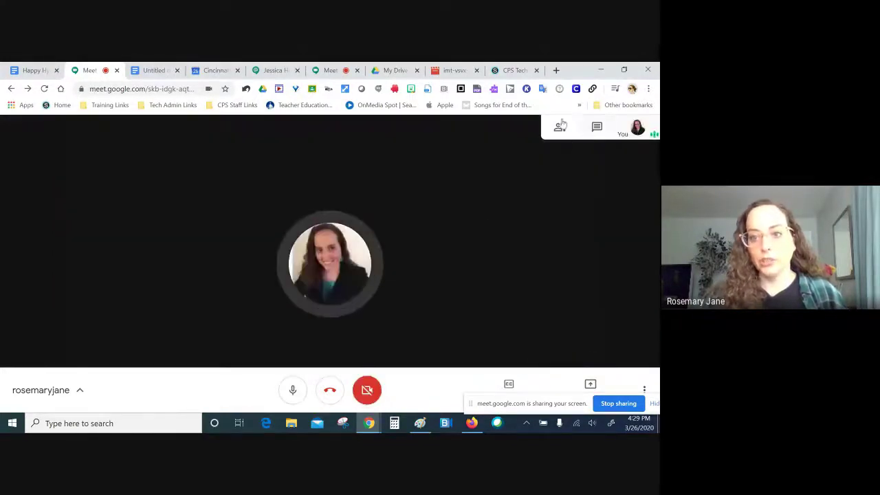
left_click(560, 129)
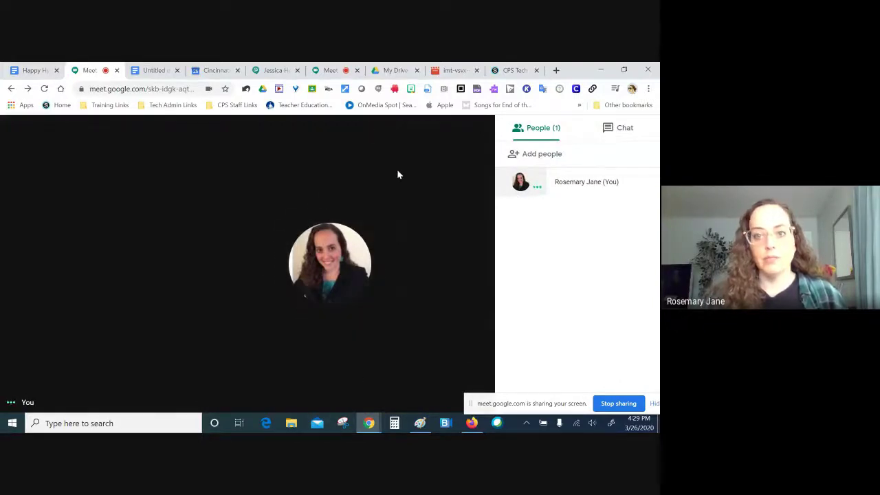
Step: Return to the presenting meeting and briefly open, then close, the participant list
left_click(329, 71)
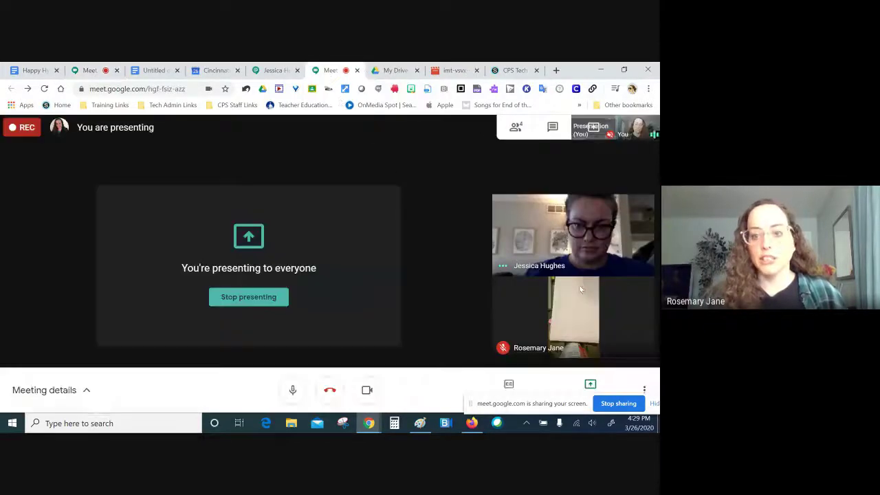
left_click(516, 127)
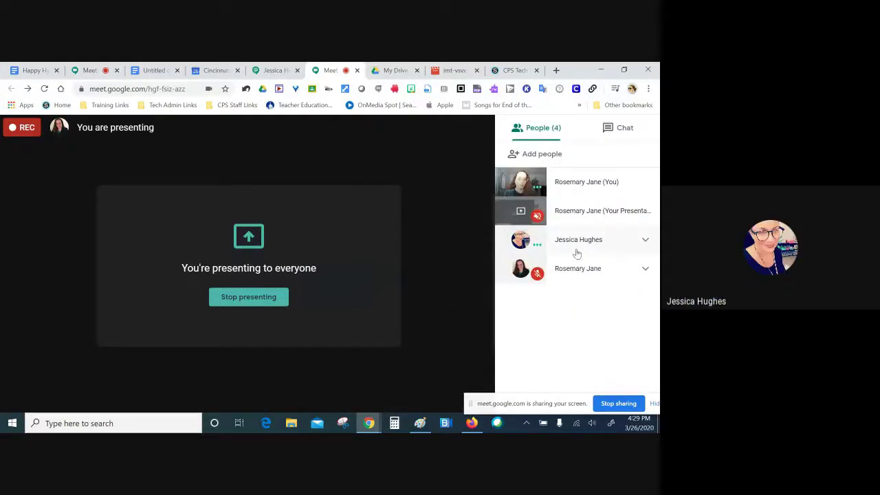
left_click(429, 214)
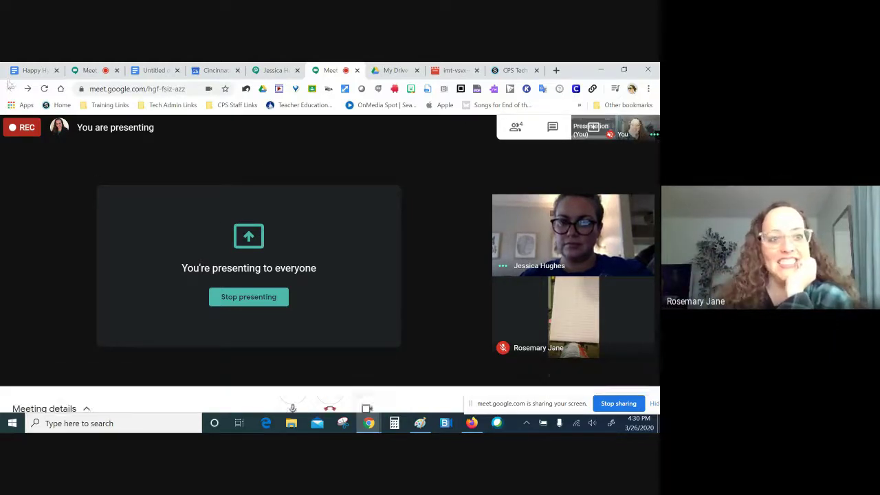
Step: Highlight guideline 4 about avoiding lectures in the Docs guidance, then return to the Meet call
left_click(30, 71)
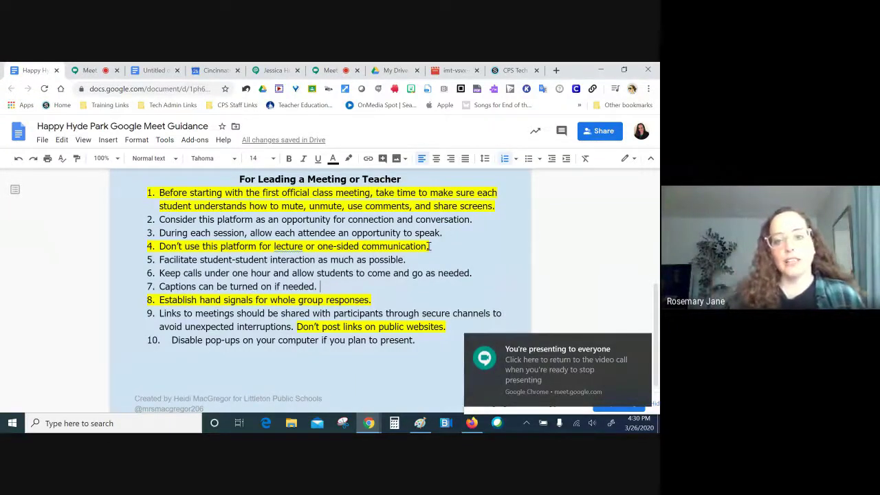
left_click_drag(433, 248, 138, 246)
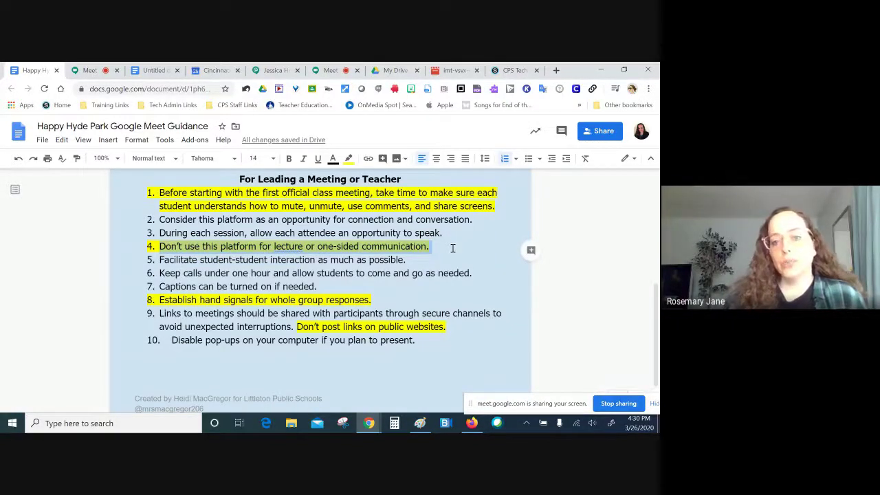
left_click(453, 248)
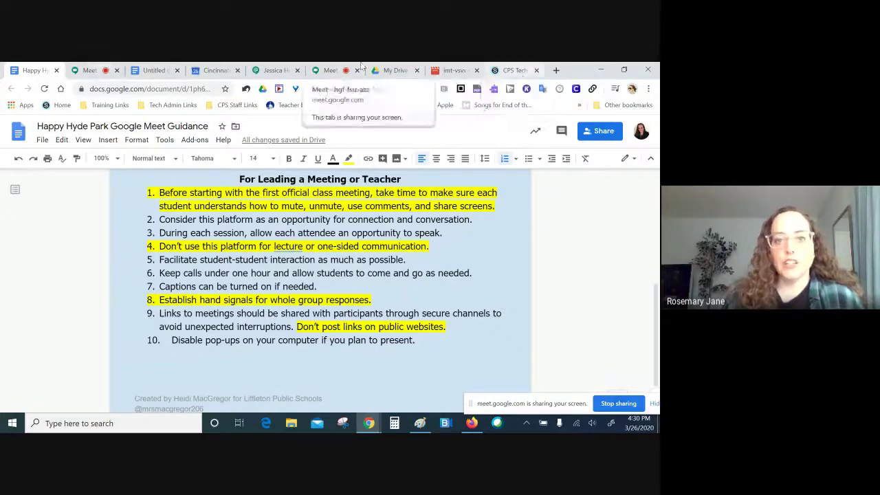
left_click(334, 72)
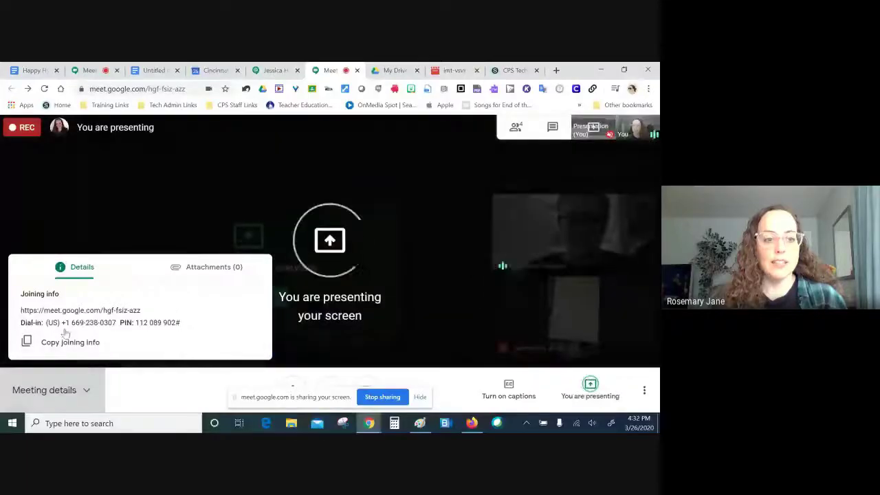
Step: Close the meeting details, move the sharing notice aside, and turn on live captions
left_click(246, 231)
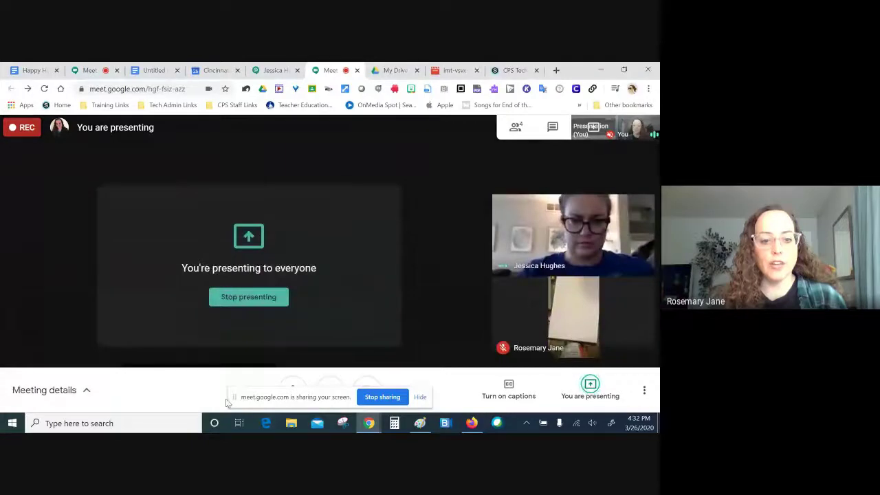
left_click_drag(235, 398, 321, 289)
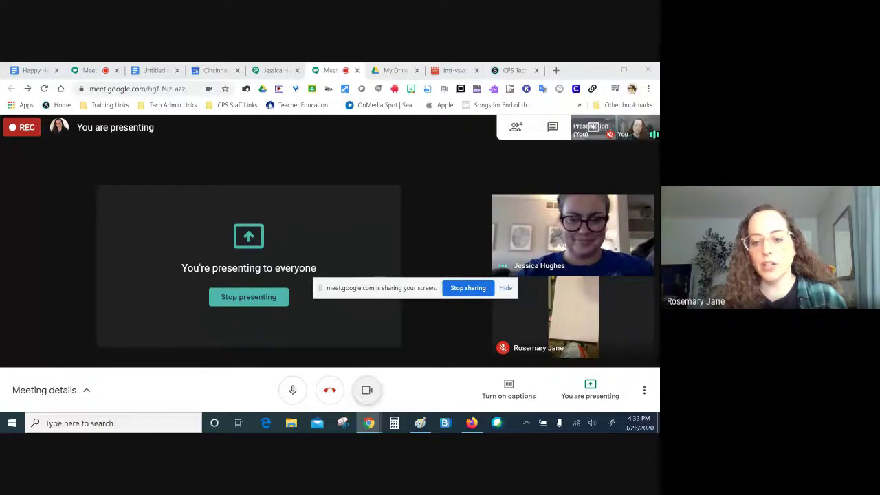
left_click(513, 391)
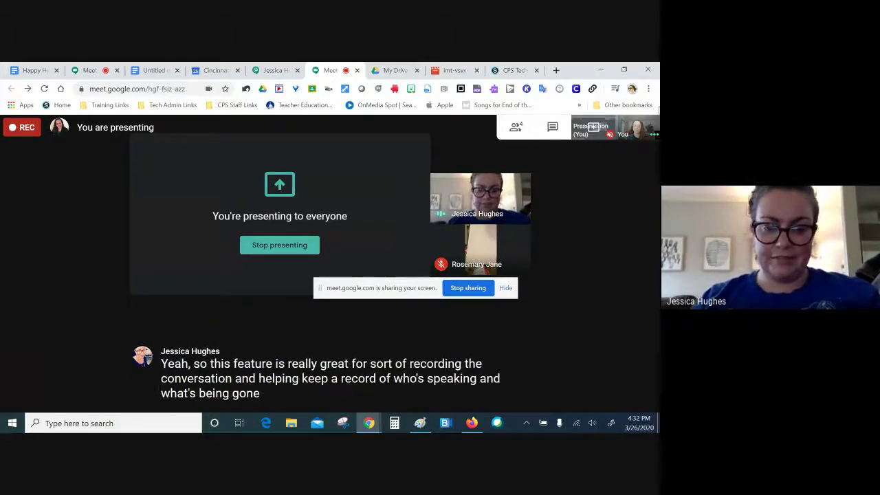
Step: Show the stop-presenting option, then switch to the second meeting
mouse_move(595, 399)
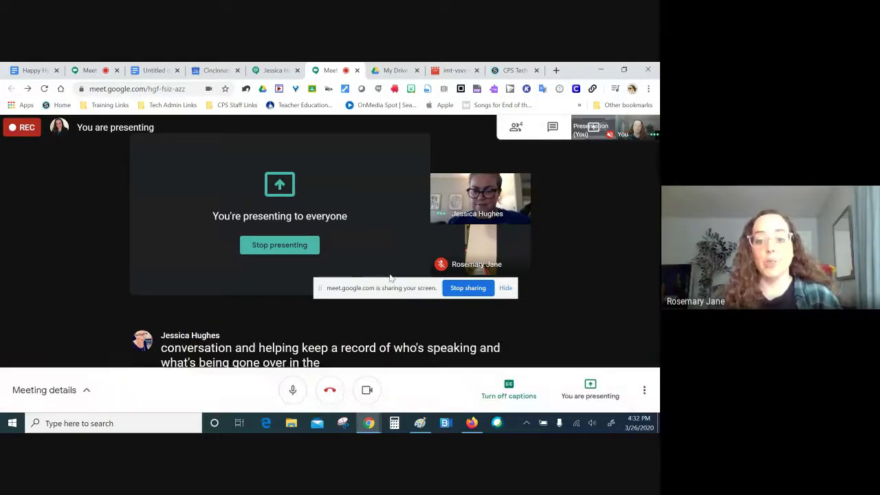
left_click(596, 390)
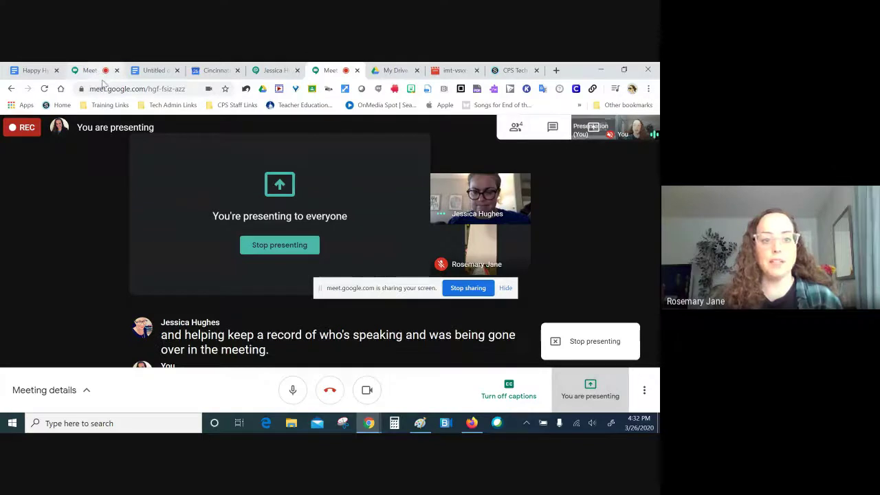
left_click(96, 71)
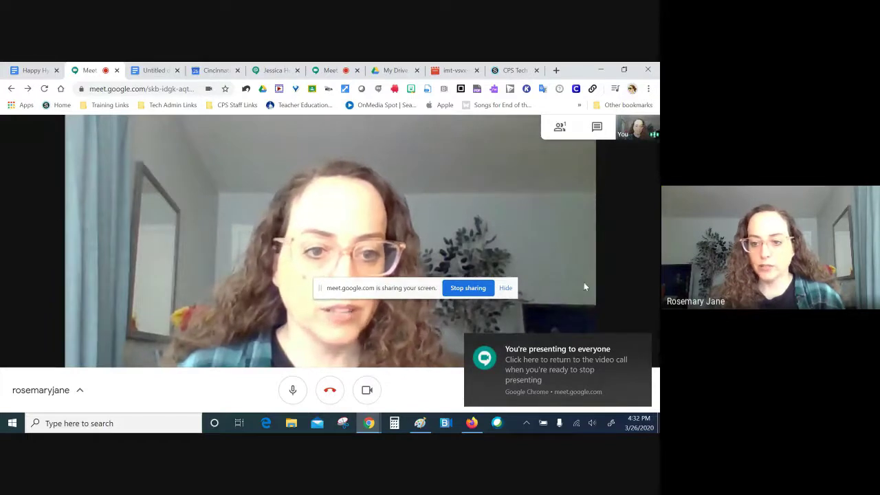
Step: Share your entire screen (Screen 1) to everyone in the second meeting
left_click(517, 344)
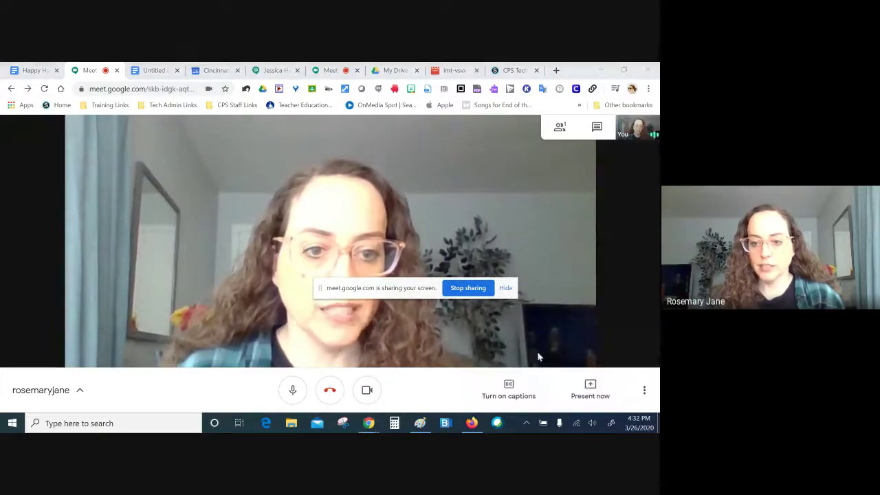
left_click(589, 389)
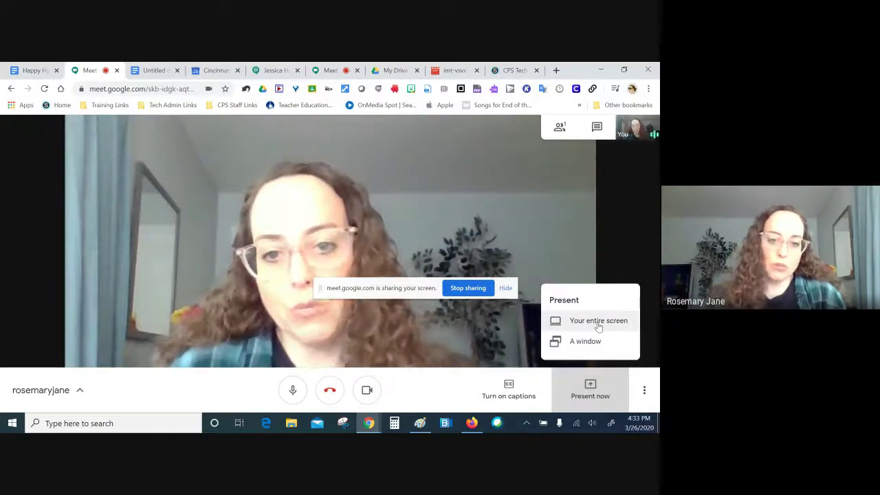
left_click(598, 323)
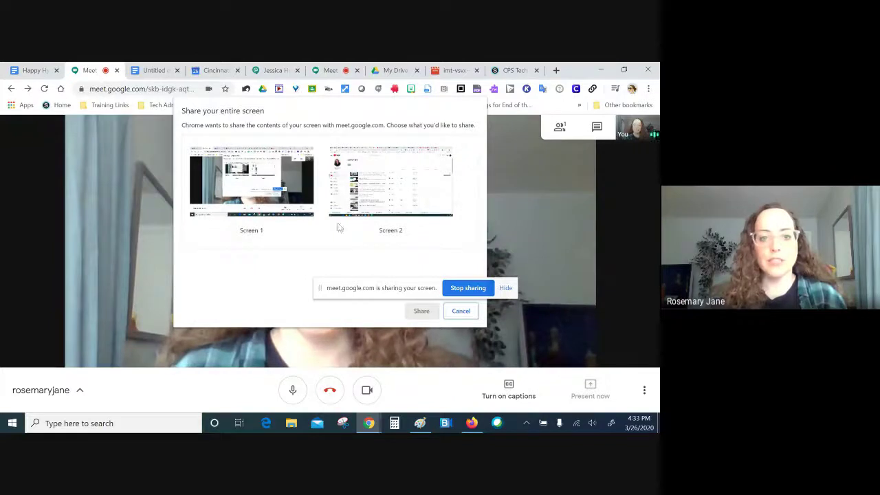
left_click(244, 189)
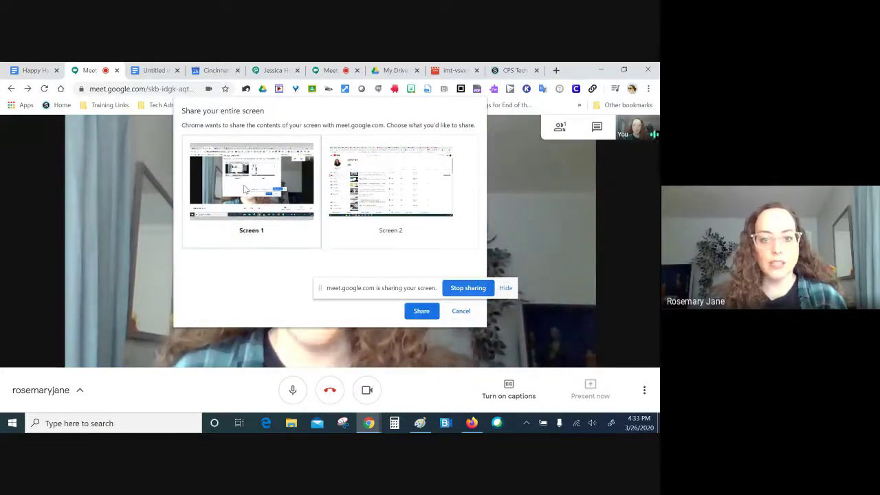
left_click(423, 311)
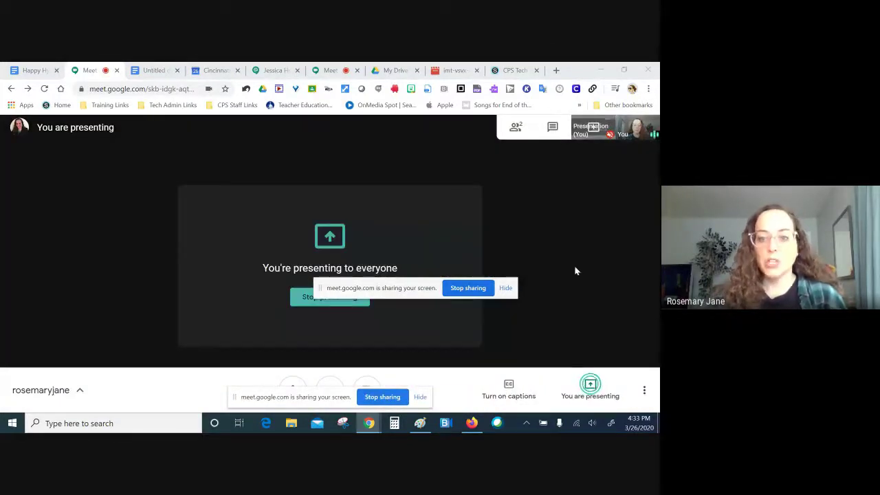
Step: Flip through the calendar, My Drive, recording preview and Meet tabs, ending on the recorded call
left_click(208, 70)
left_click(330, 70)
left_click(395, 70)
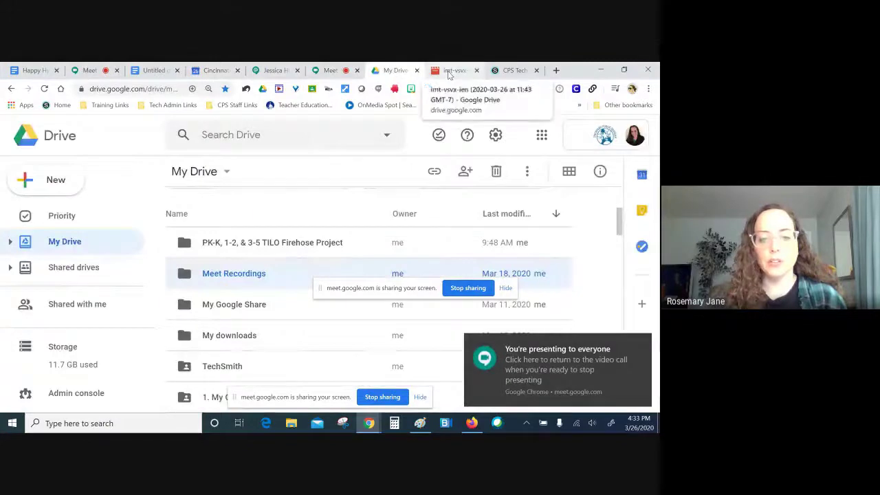
left_click(450, 70)
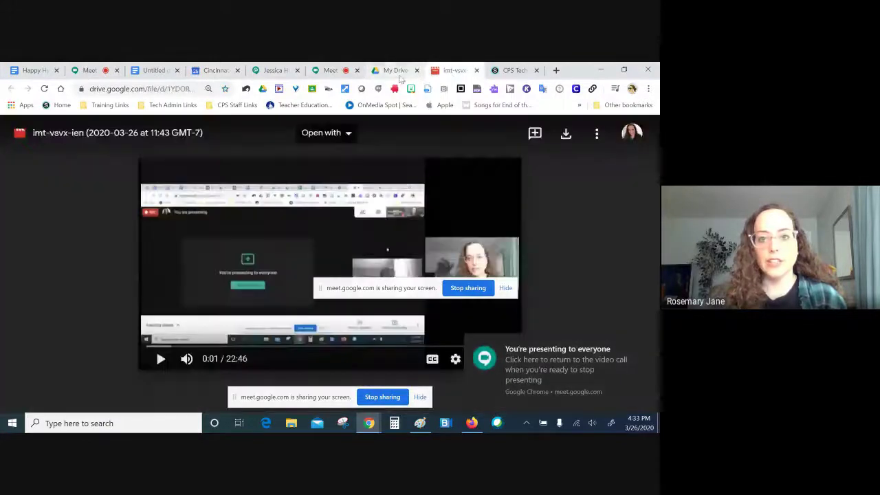
left_click(326, 70)
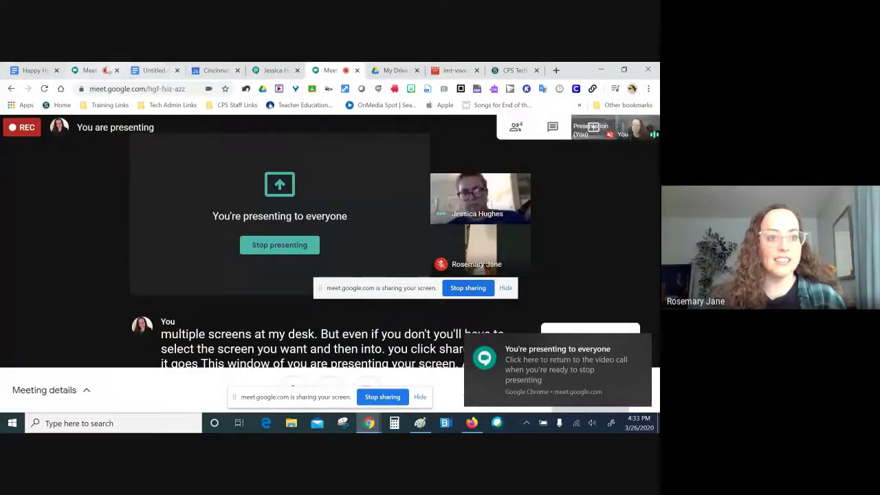
left_click(90, 70)
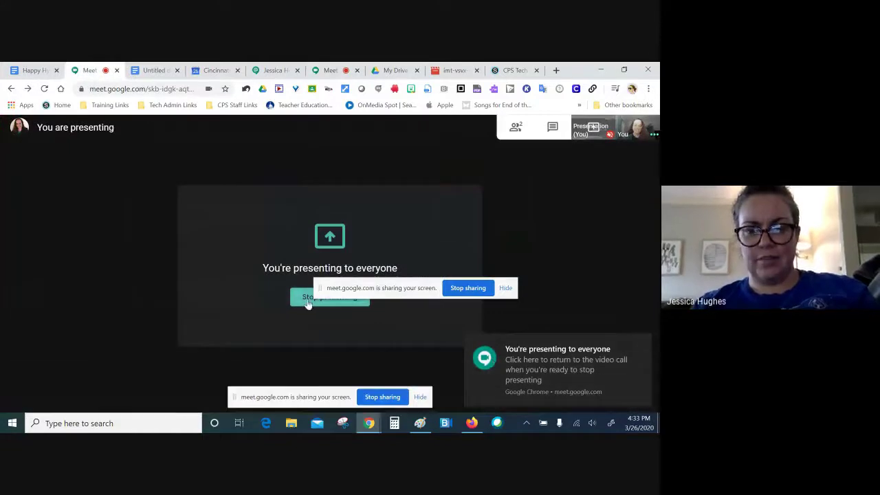
left_click(330, 70)
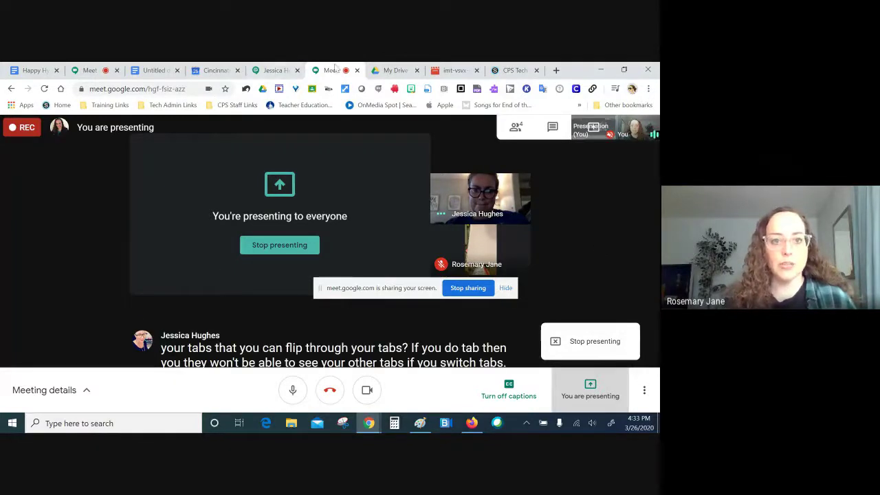
left_click(275, 70)
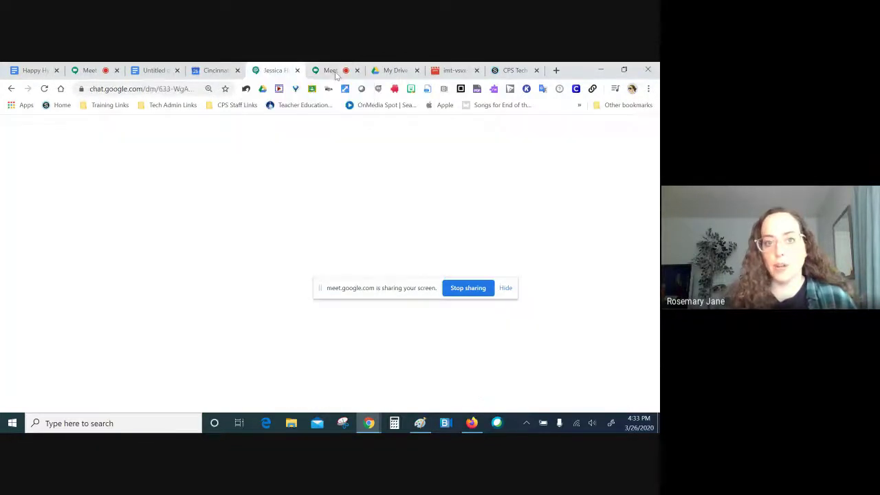
left_click(334, 72)
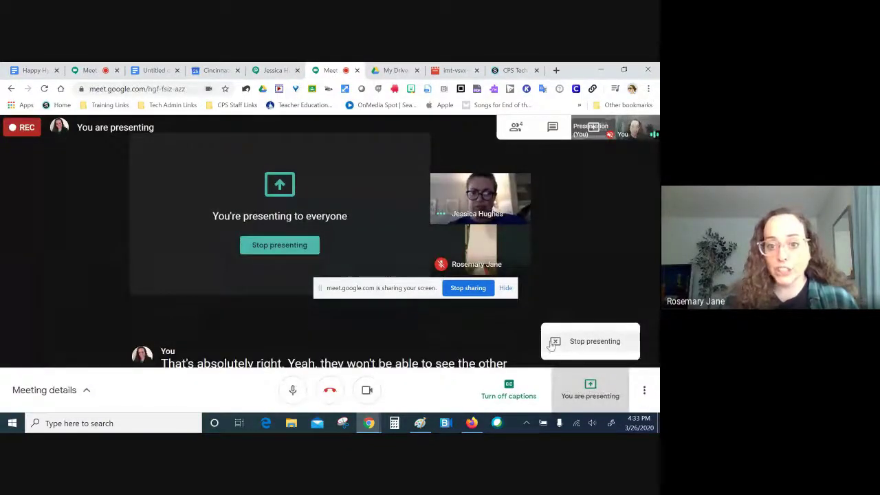
left_click(279, 73)
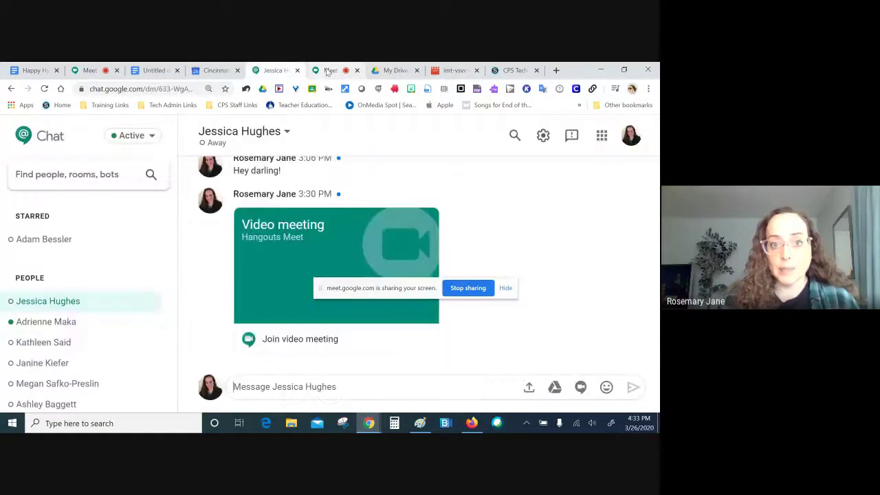
left_click(329, 71)
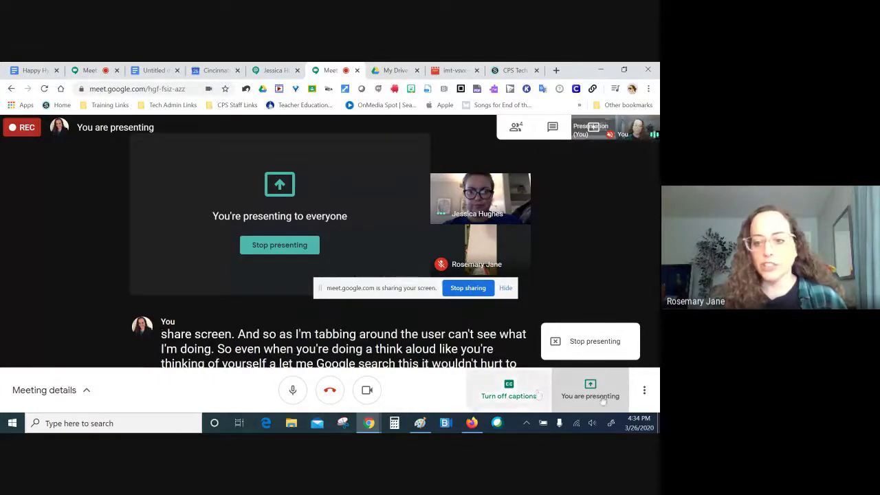
left_click(645, 392)
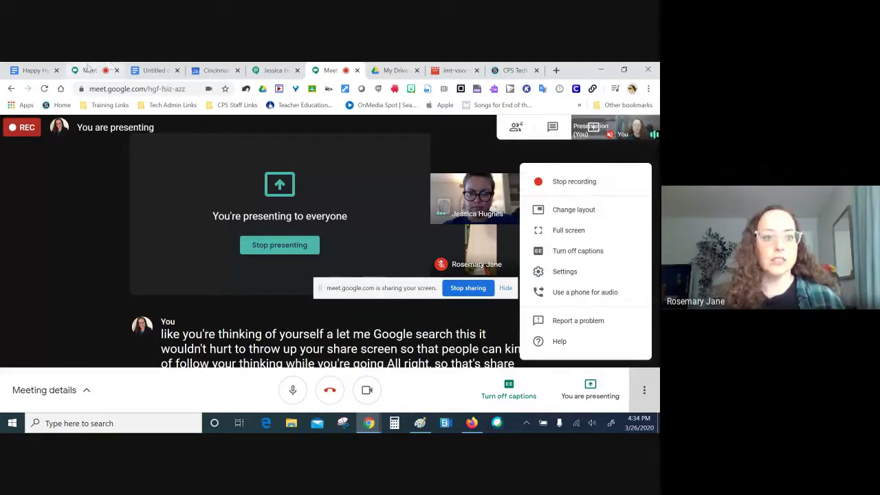
left_click(88, 70)
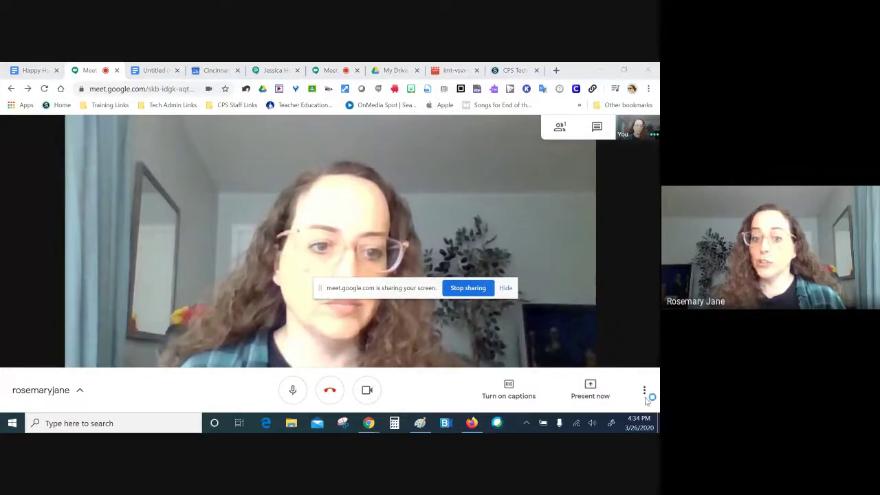
key("ctrl+6")
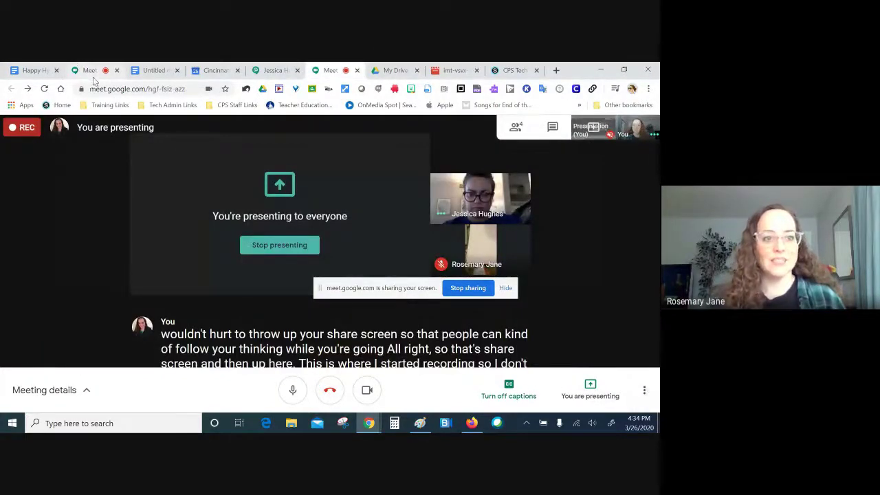
left_click(91, 70)
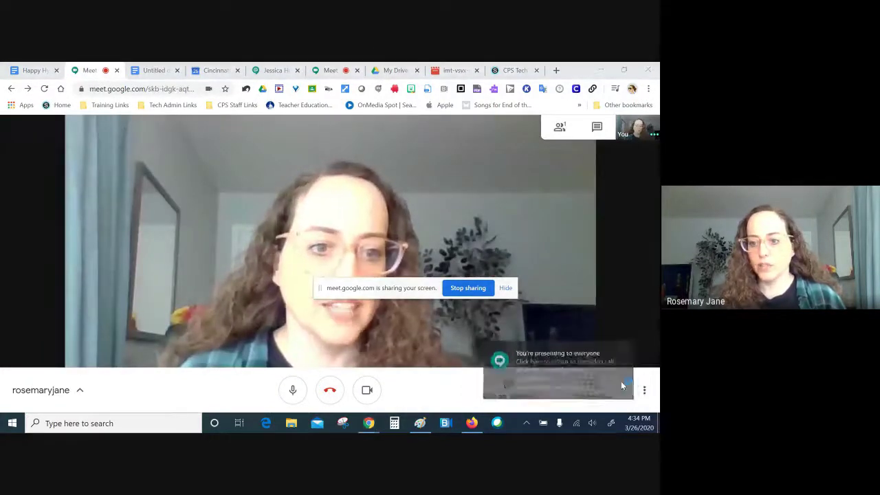
key("ctrl+6")
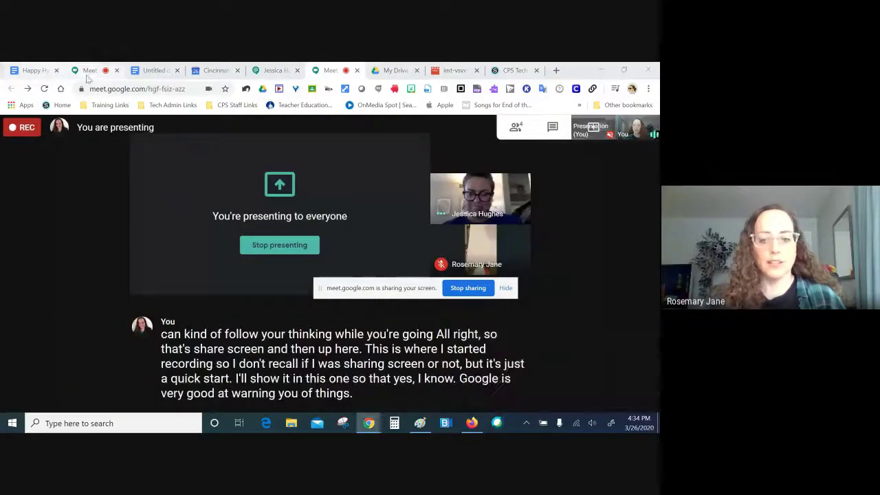
left_click(88, 71)
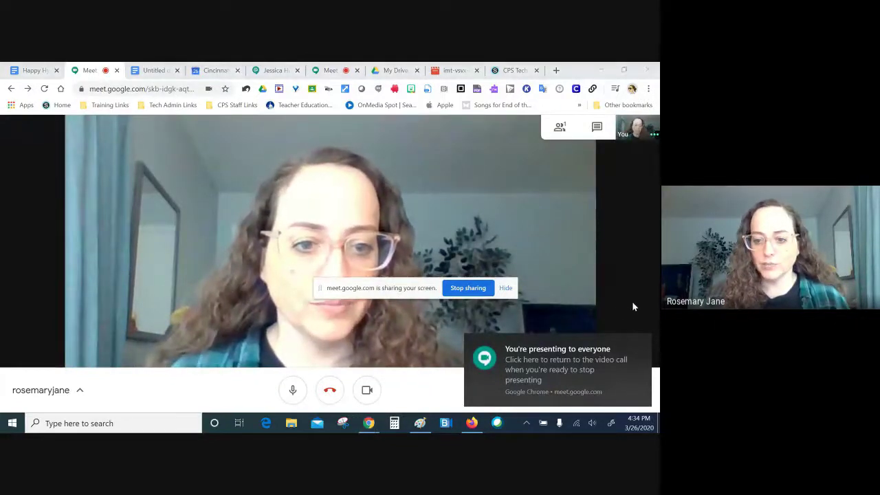
left_click(432, 385)
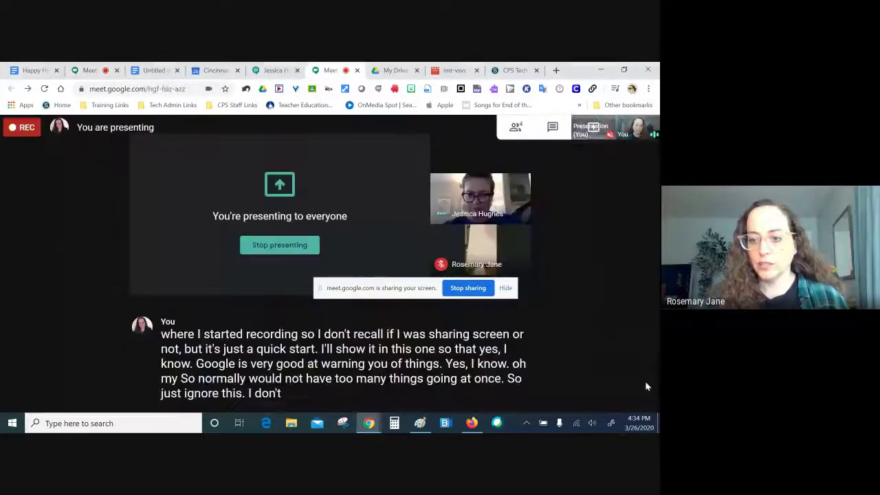
left_click(648, 389)
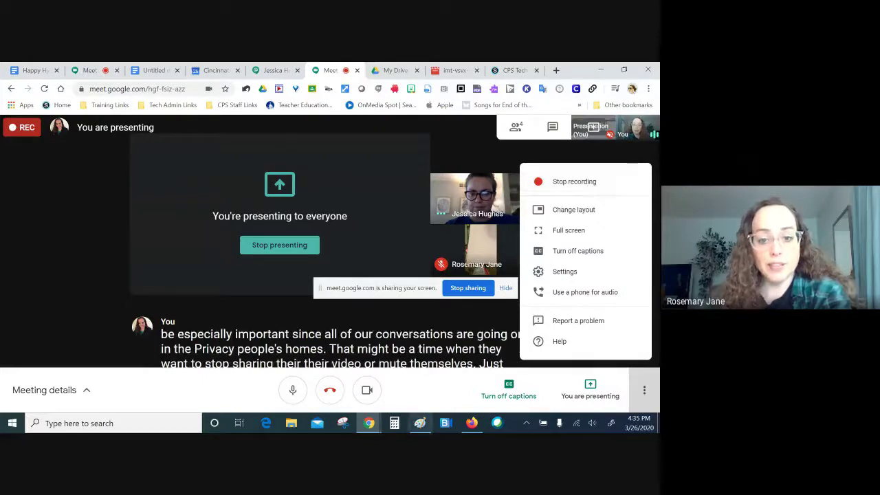
mouse_move(369, 423)
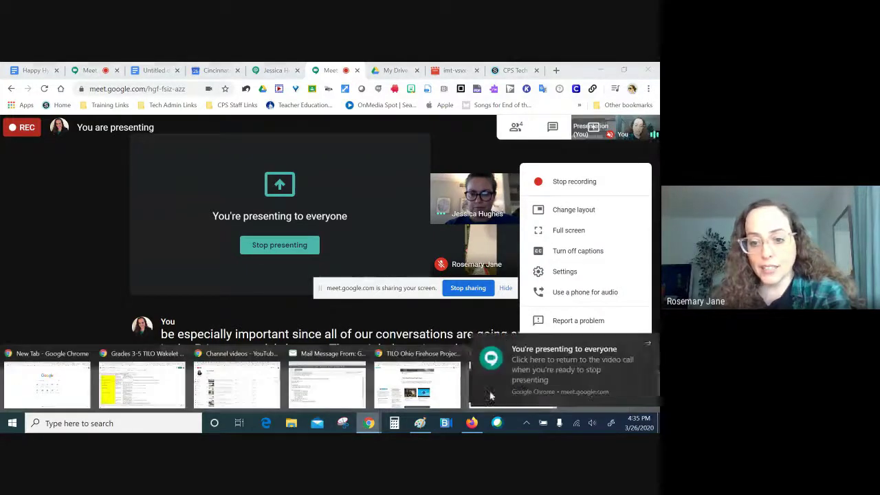
left_click(340, 383)
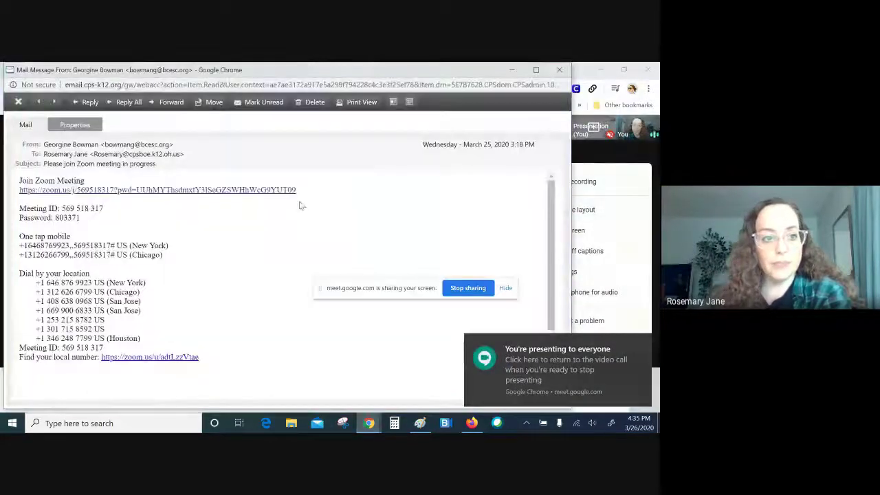
left_click(510, 70)
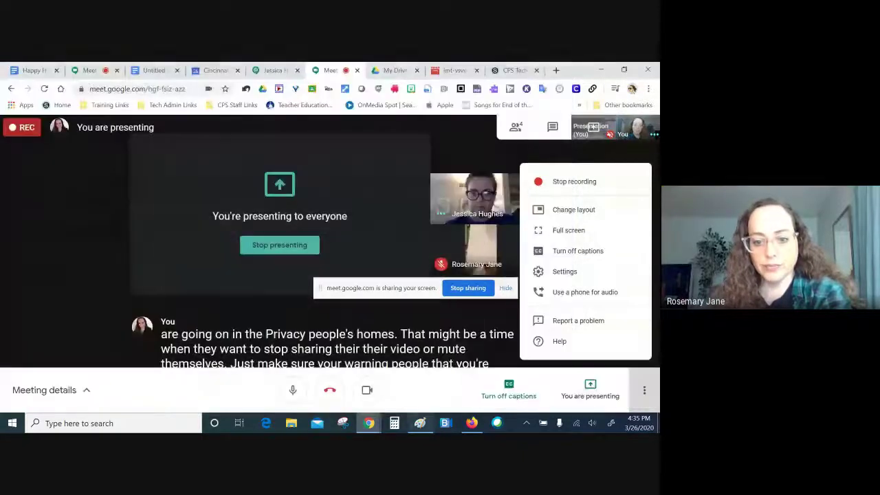
mouse_move(369, 423)
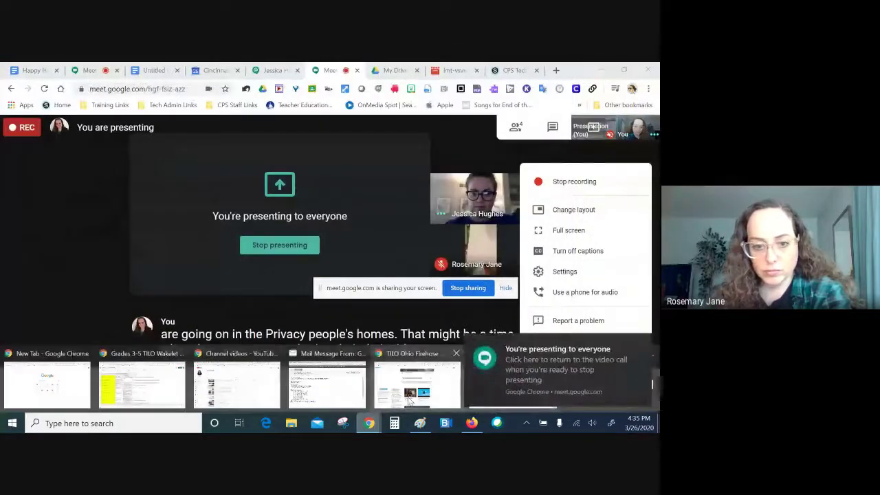
mouse_move(325, 389)
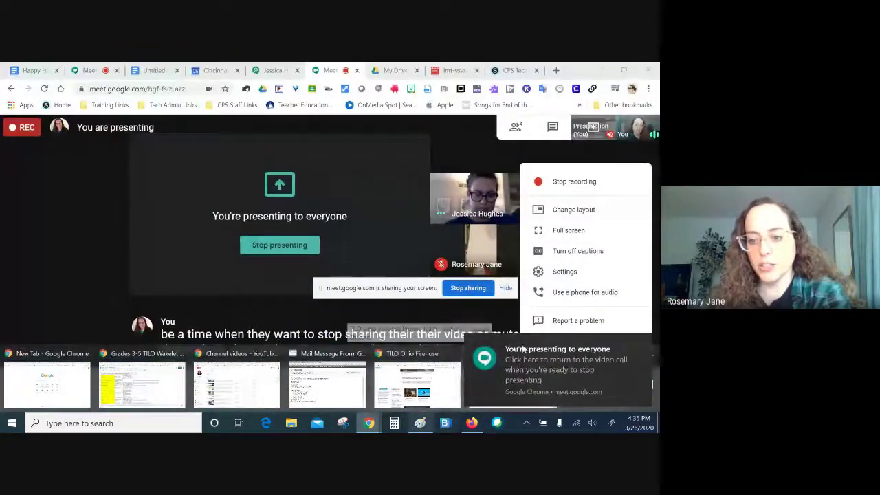
left_click(628, 344)
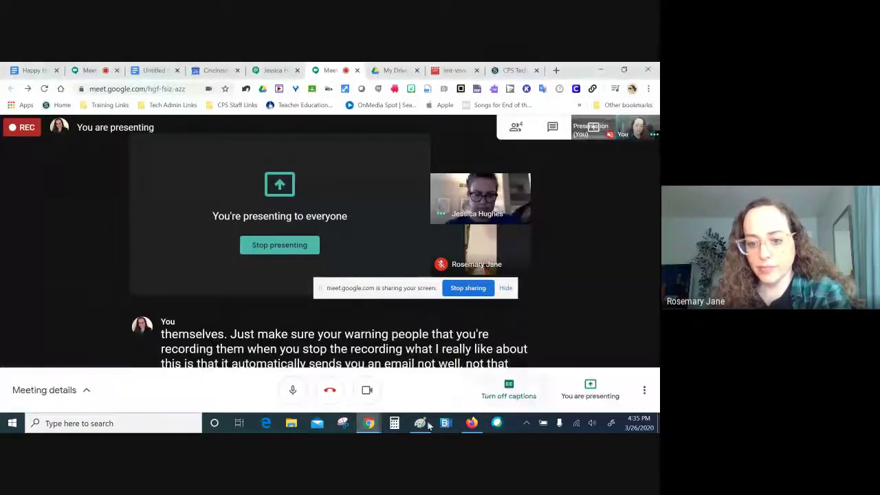
mouse_move(364, 425)
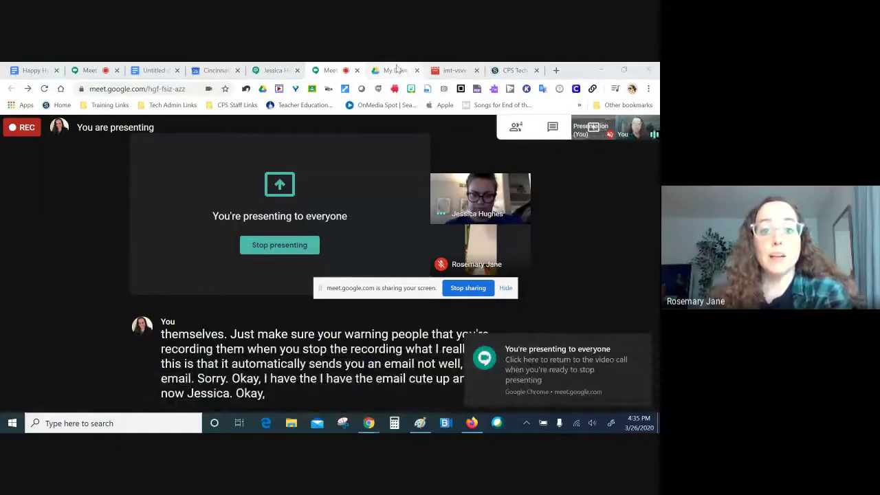
Step: Open the Meet Recordings folder in My Drive and close the other Meet call tab
left_click(396, 69)
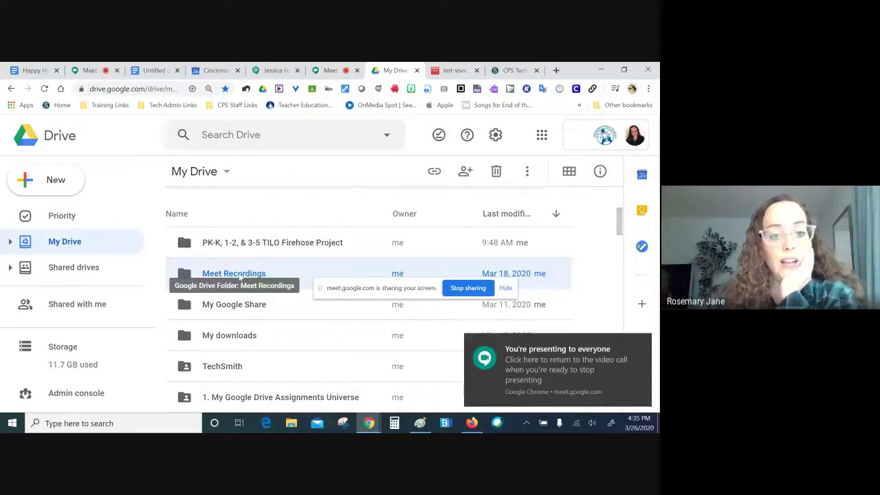
double_click(232, 275)
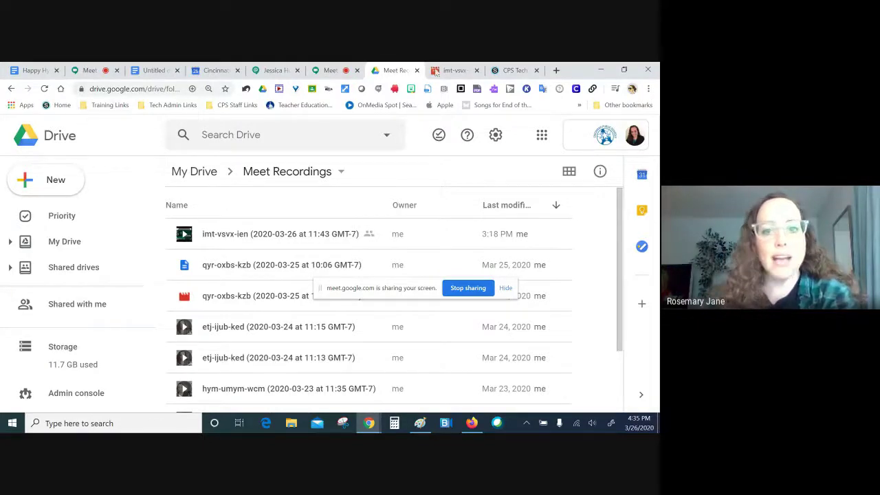
left_click(103, 72)
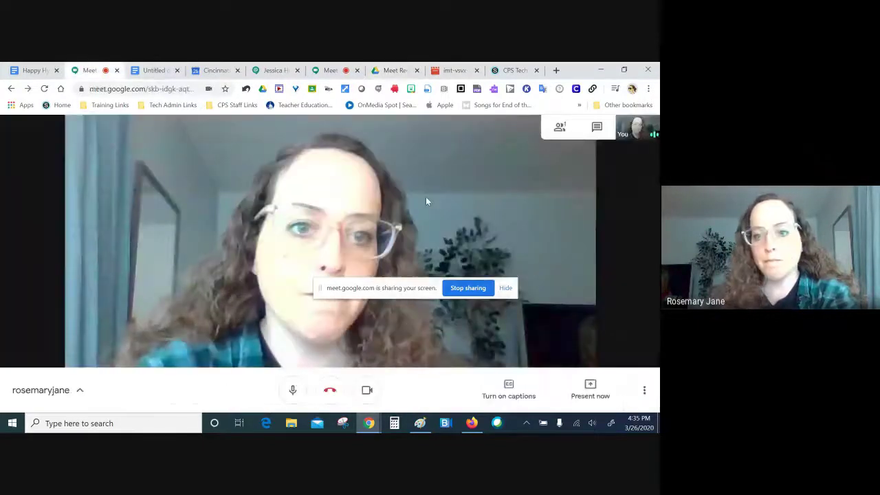
key("ctrl+w")
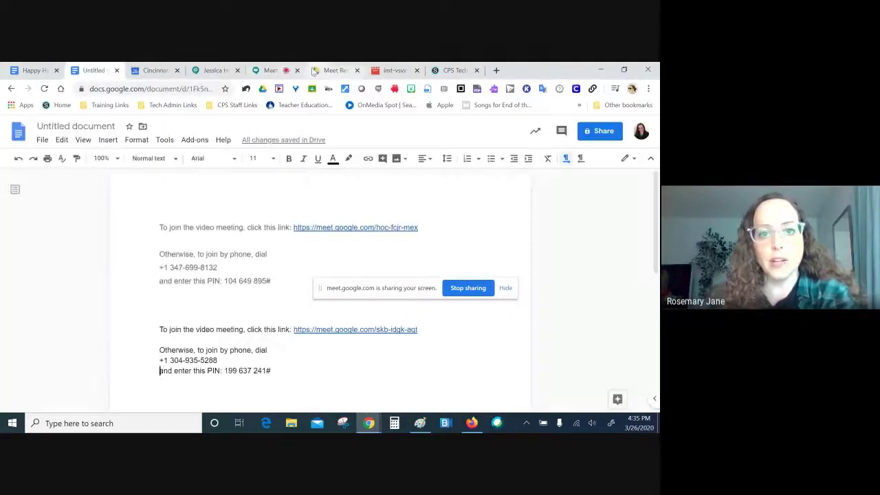
Step: Show the meeting's joining details and highlight the meeting code in the link
left_click(263, 71)
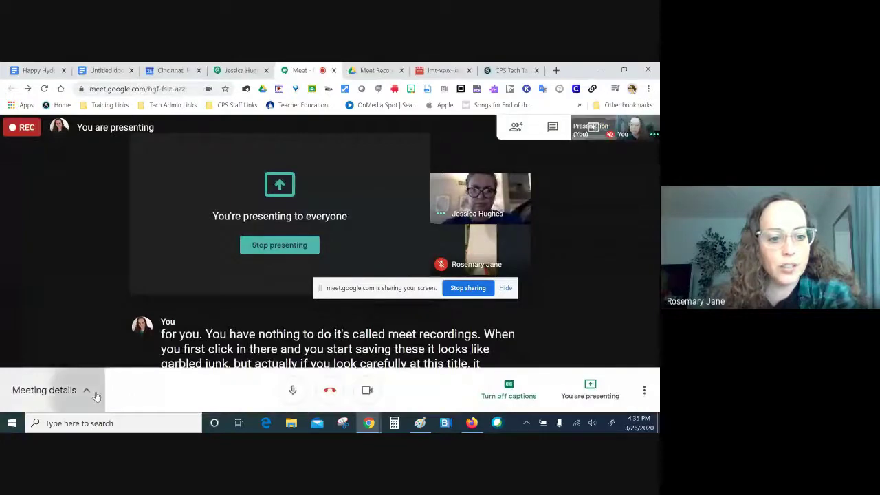
left_click(55, 389)
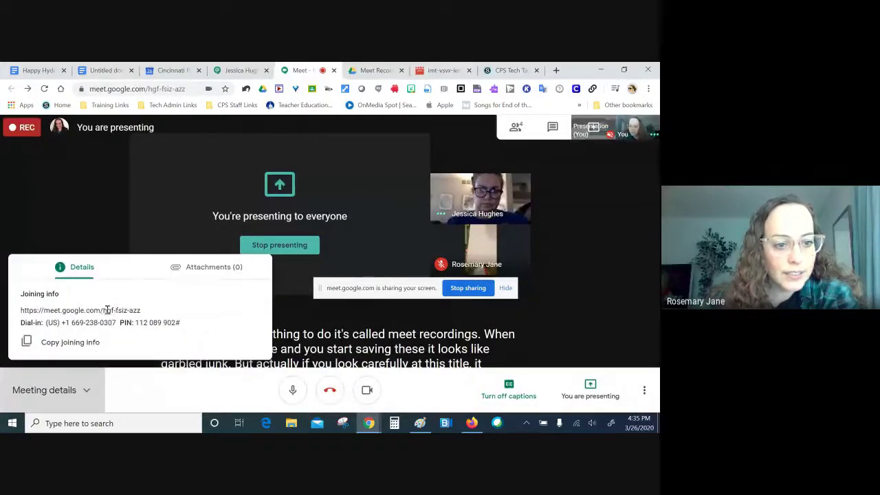
left_click_drag(104, 310, 142, 311)
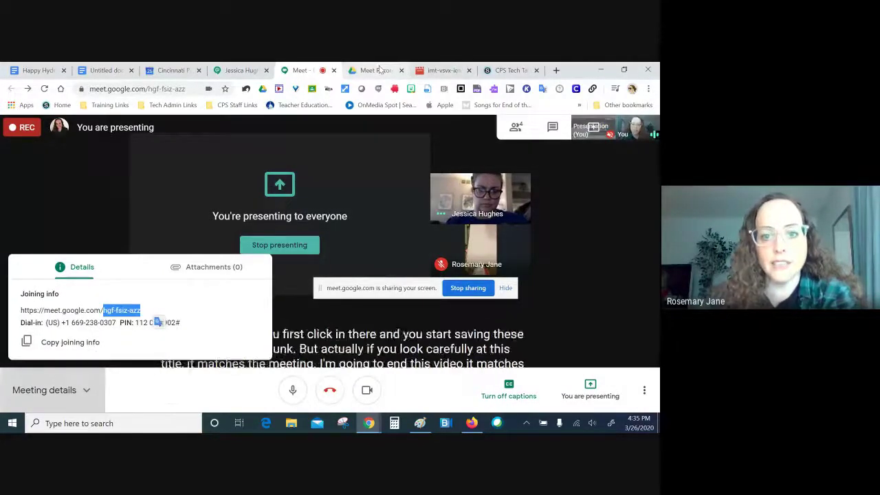
Step: Open the newest recording, imt-vsvx-ien (2020-03-26 at 11:43), in the player, then return to the meeting
left_click(379, 70)
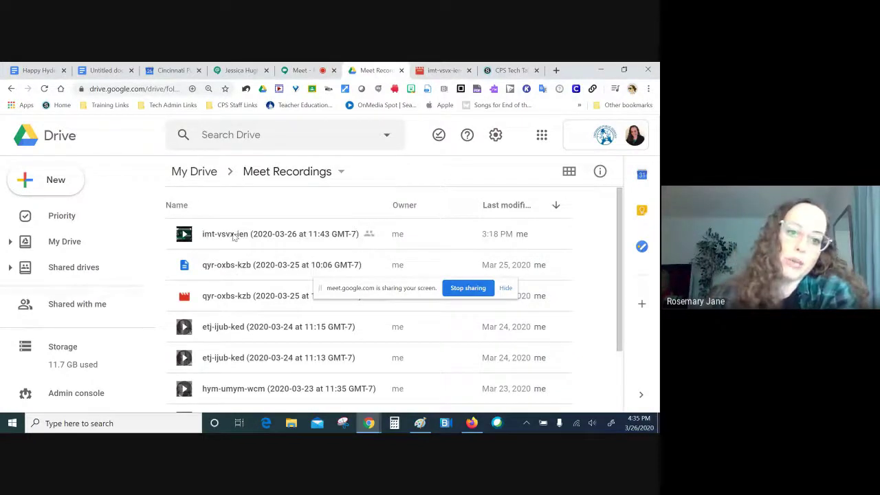
right_click(234, 236)
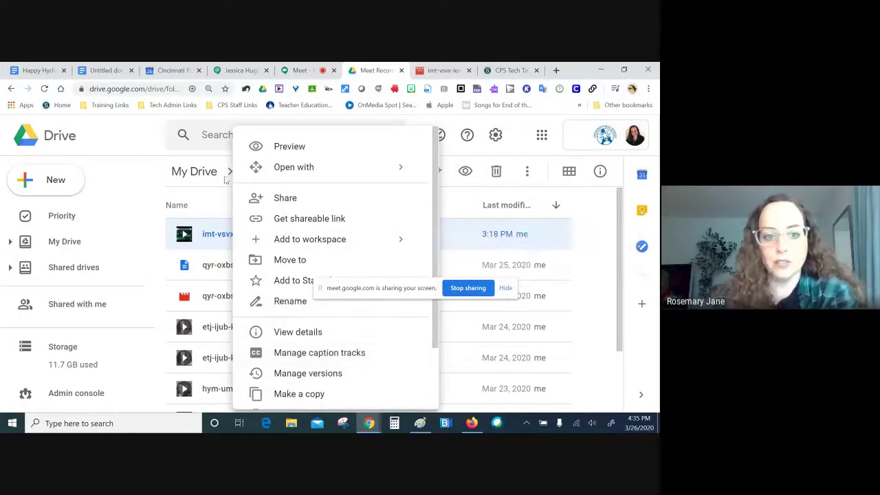
left_click(192, 196)
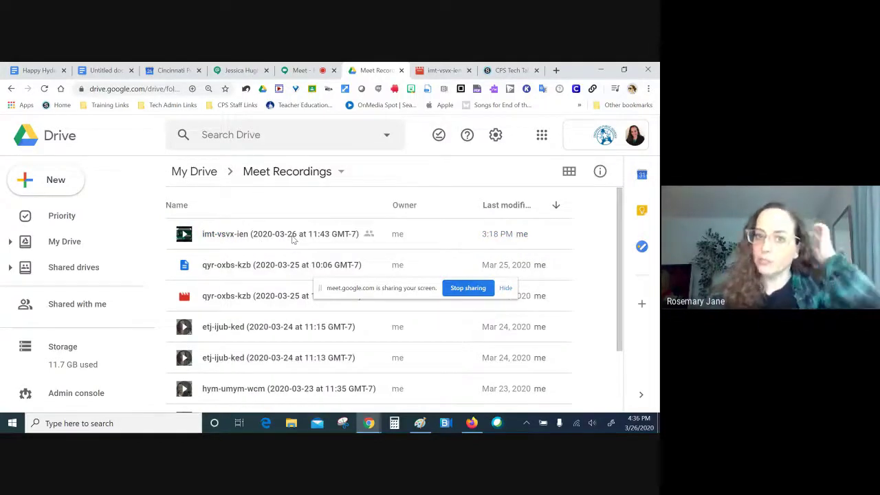
left_click(444, 70)
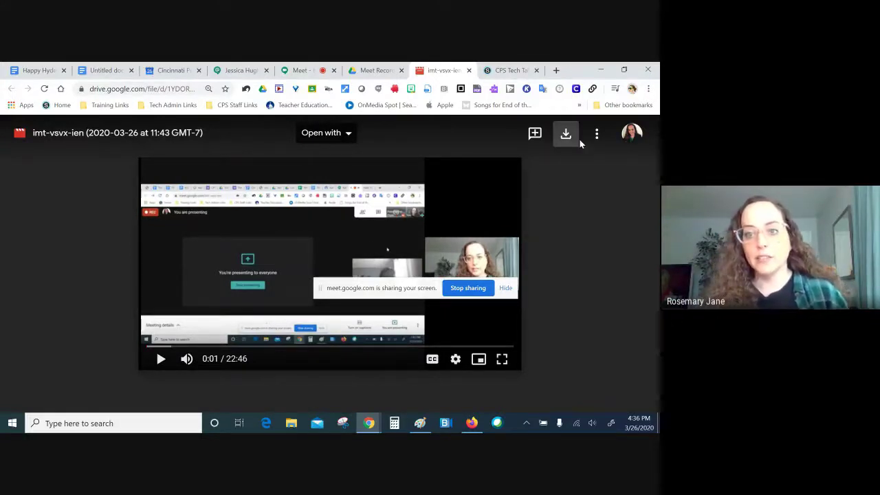
left_click(311, 70)
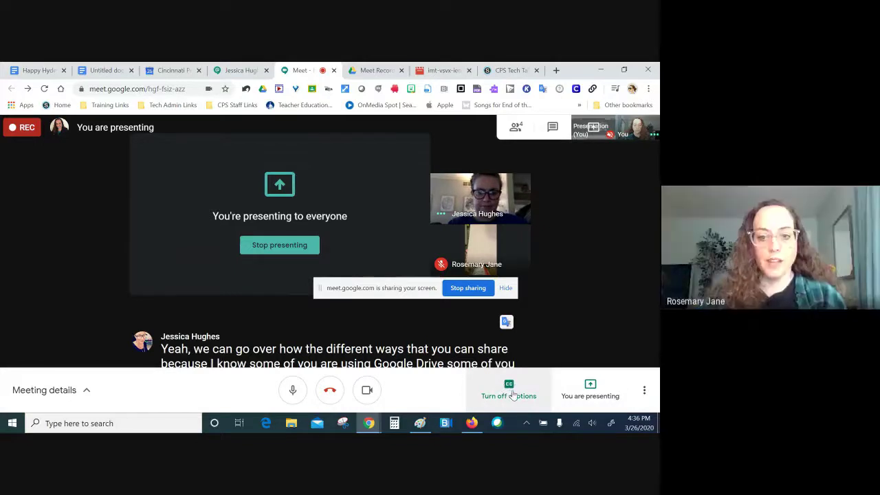
Step: Turn off live captions and switch the meeting layout to Tiled
left_click(512, 396)
left_click(644, 390)
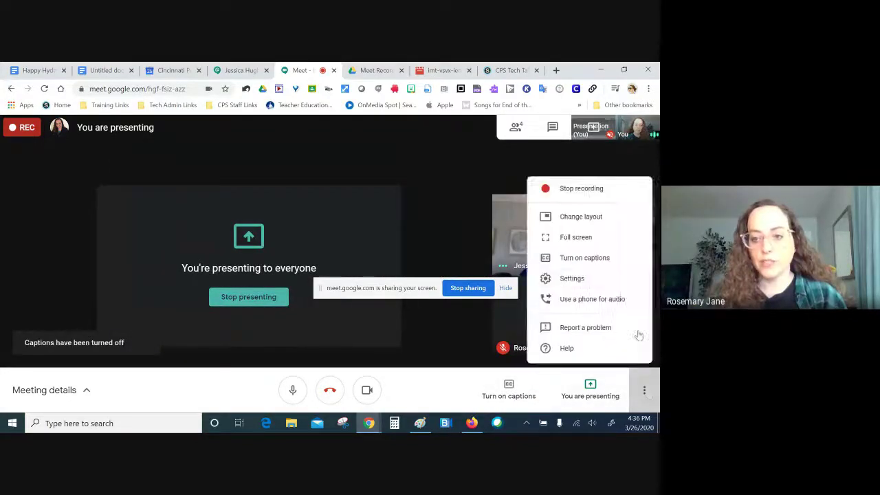
left_click(577, 210)
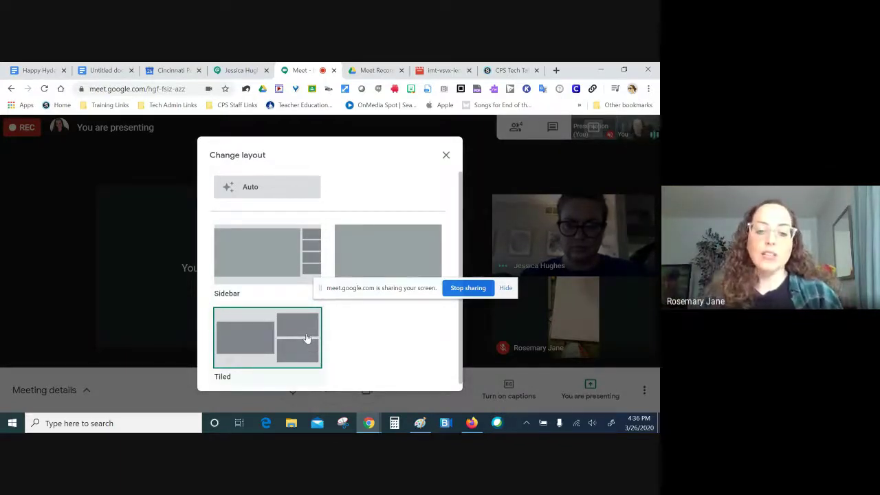
left_click(295, 328)
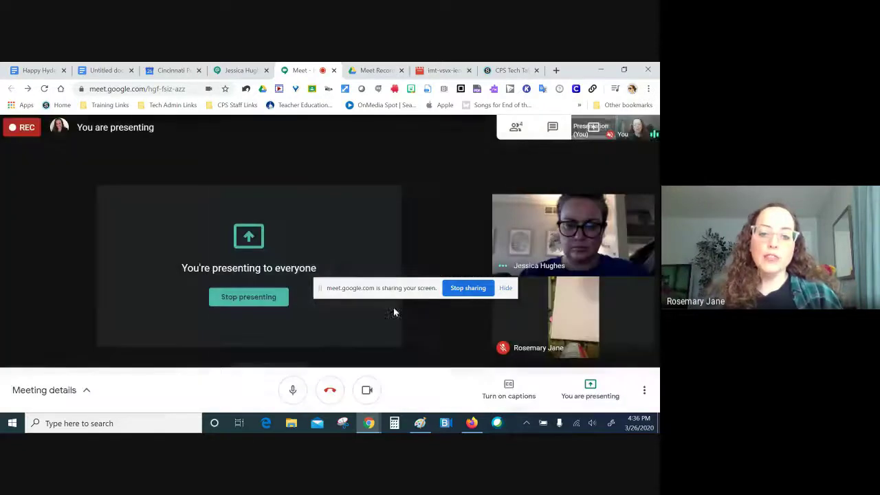
Step: Change the meeting layout from Tiled to Spotlight
left_click(644, 390)
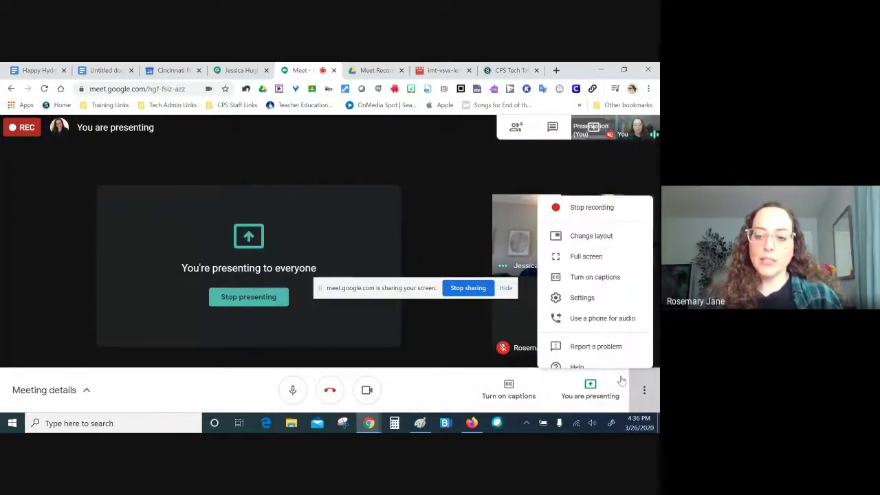
left_click(564, 210)
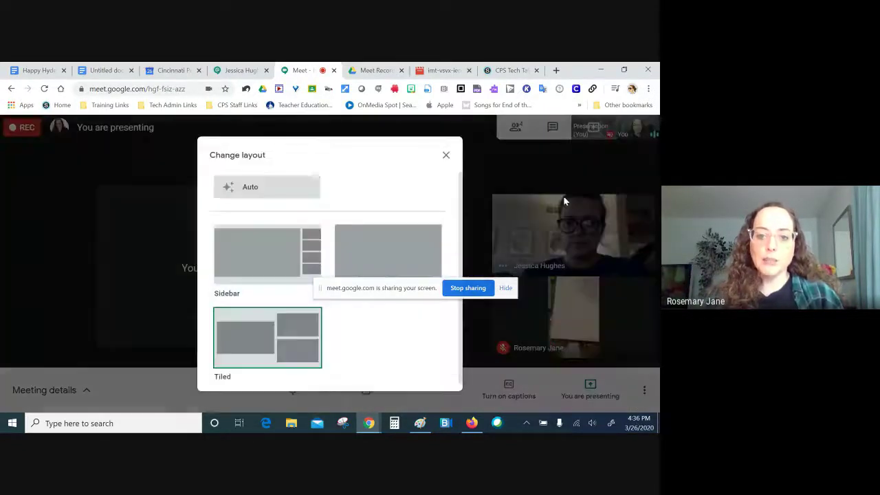
left_click(445, 154)
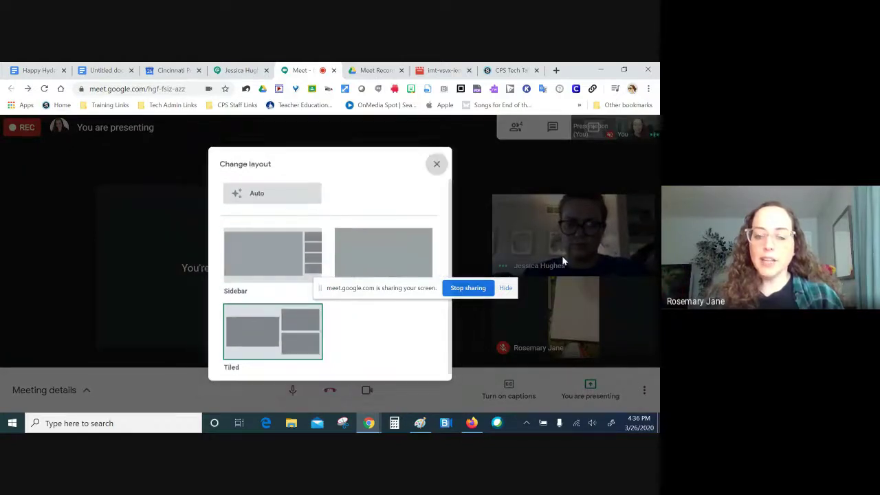
left_click(645, 391)
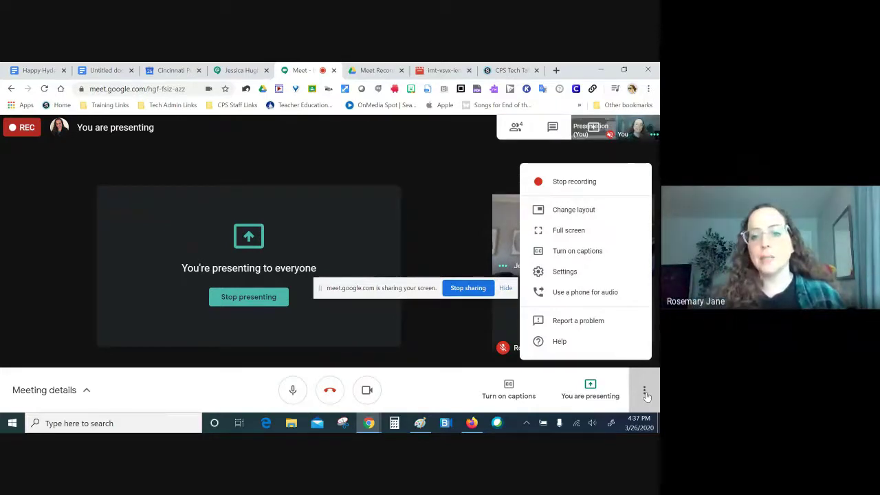
left_click(583, 212)
left_click(271, 334)
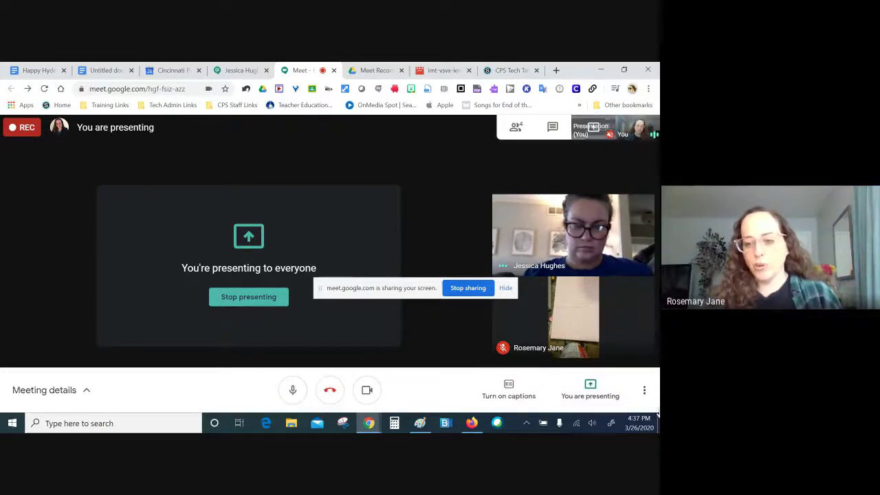
left_click(644, 390)
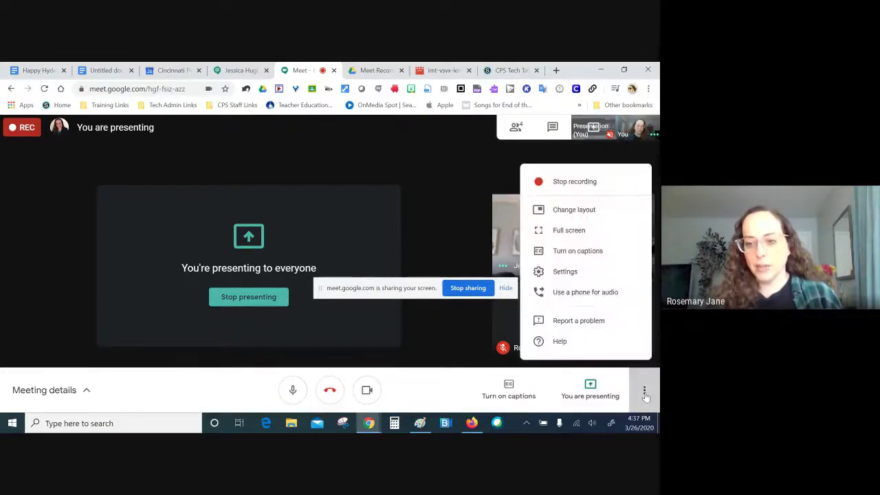
left_click(583, 211)
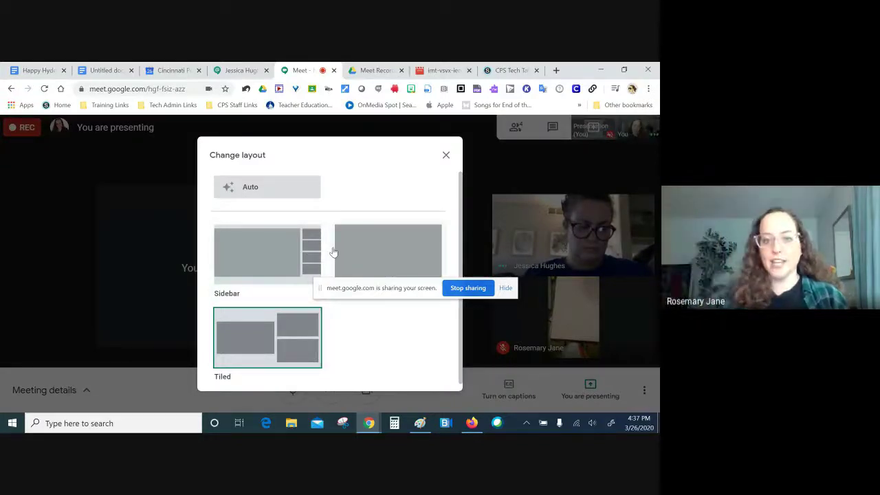
left_click(391, 264)
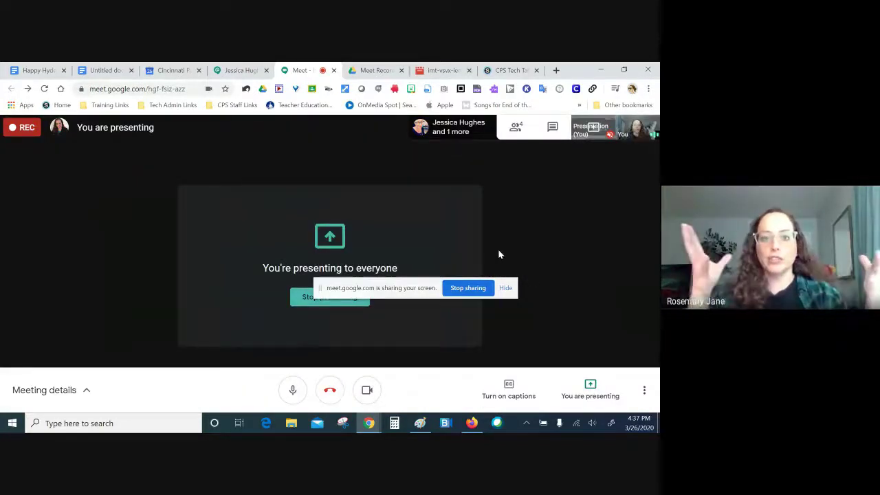
Step: Open the meeting chat and copy a shareable link to the Happy Hyde Park document
left_click(516, 127)
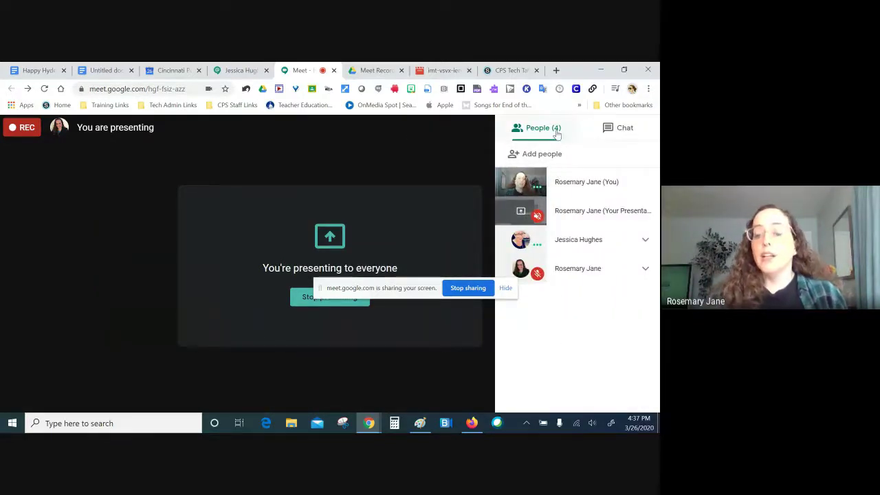
left_click(620, 127)
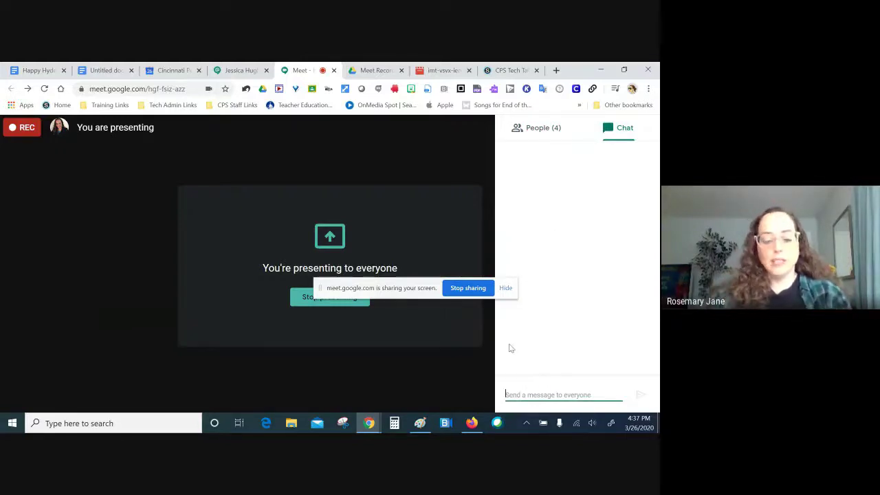
left_click(38, 70)
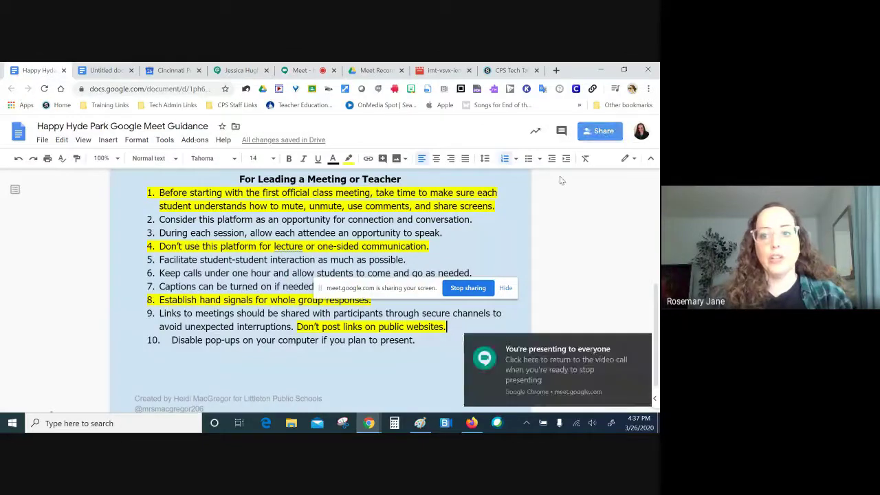
left_click(596, 131)
left_click(447, 215)
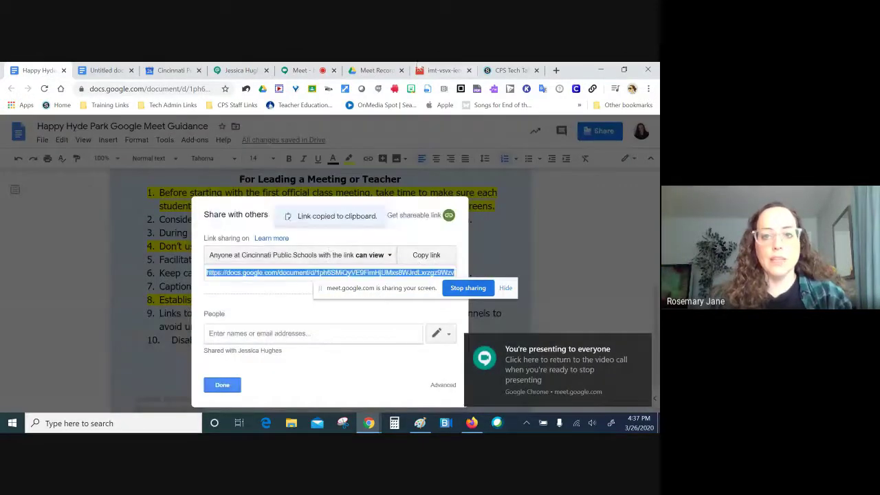
Step: Post 'Here!' with the pasted document link in the chat, then close the chat panel
left_click(299, 70)
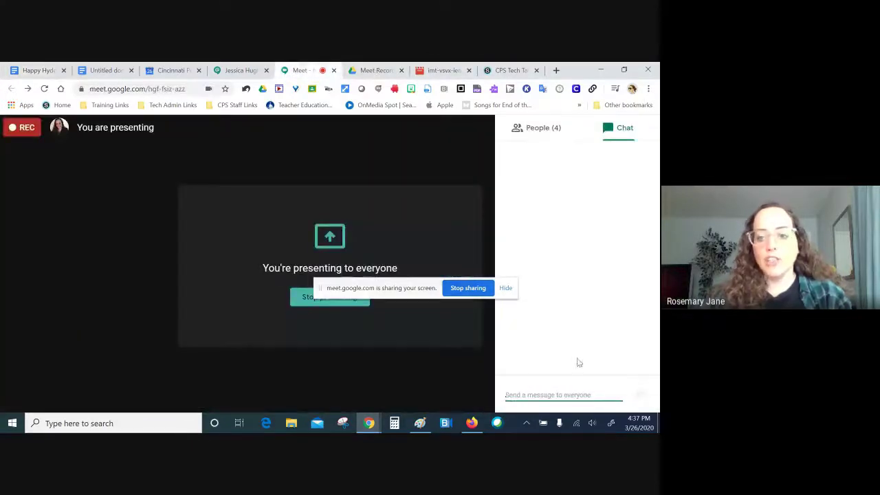
type("Here!")
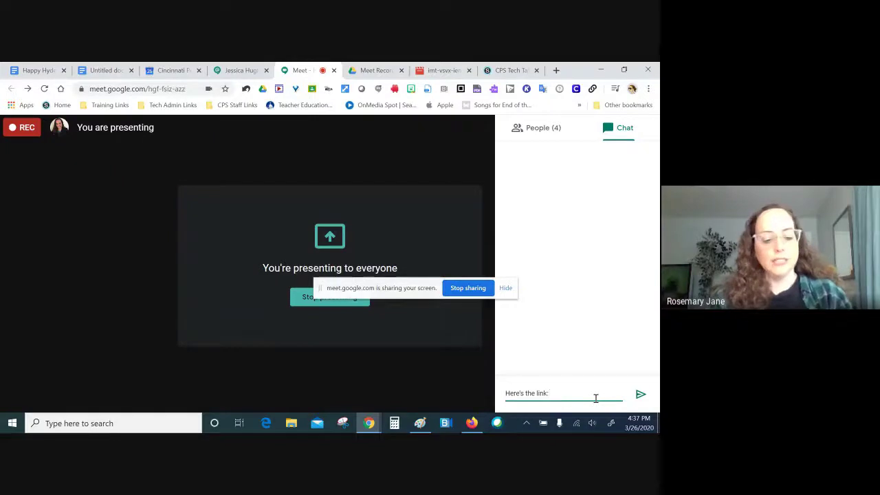
key("Return")
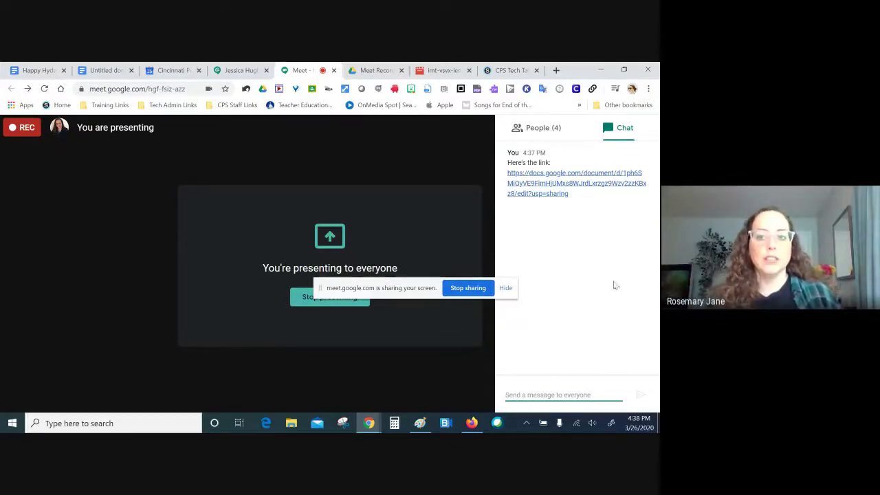
left_click(454, 130)
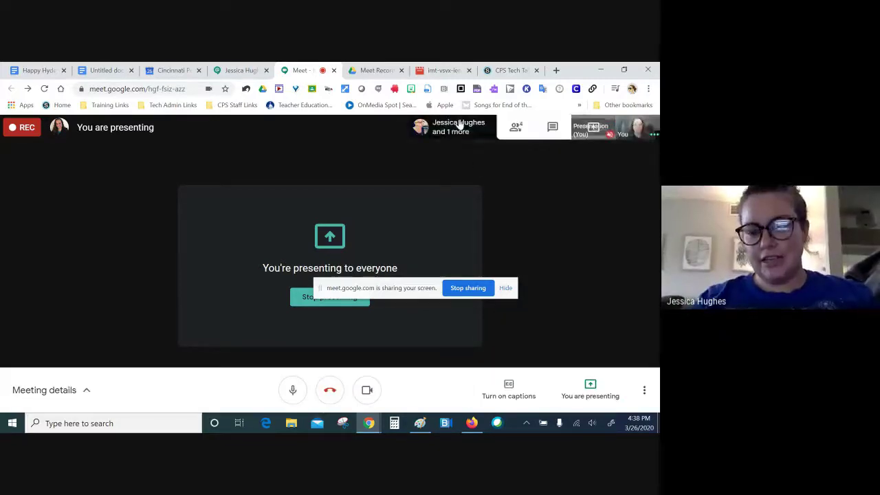
Step: Check the People panel, then change the meeting layout to Tiled
left_click(459, 124)
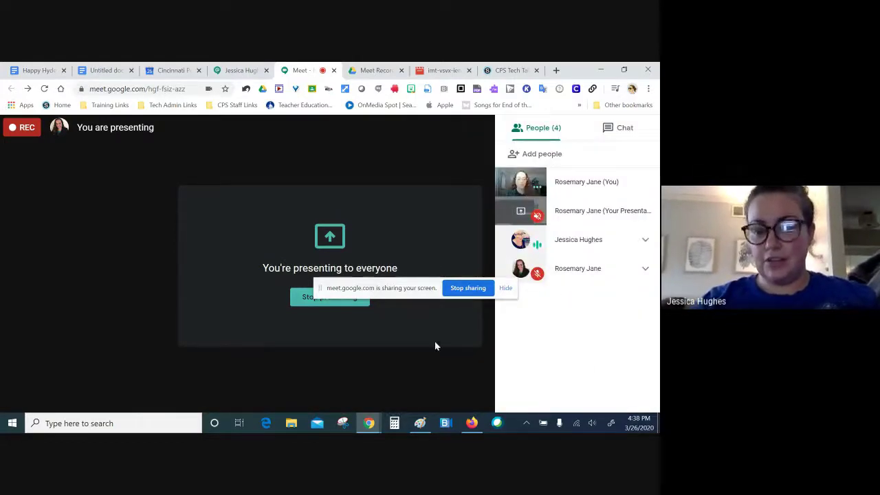
left_click(644, 389)
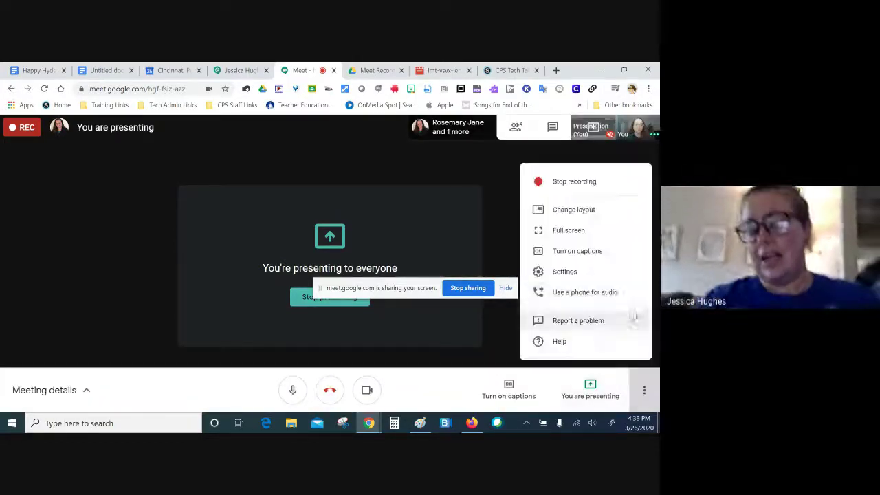
left_click(573, 210)
left_click(269, 334)
left_click(473, 364)
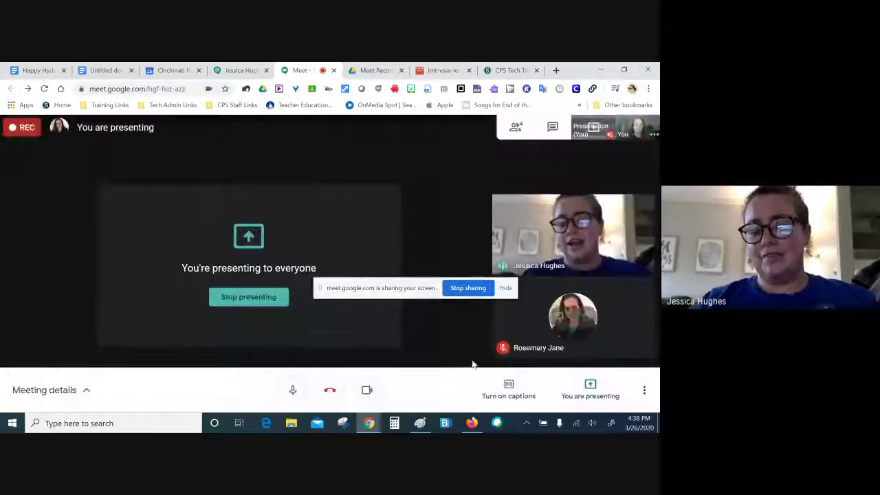